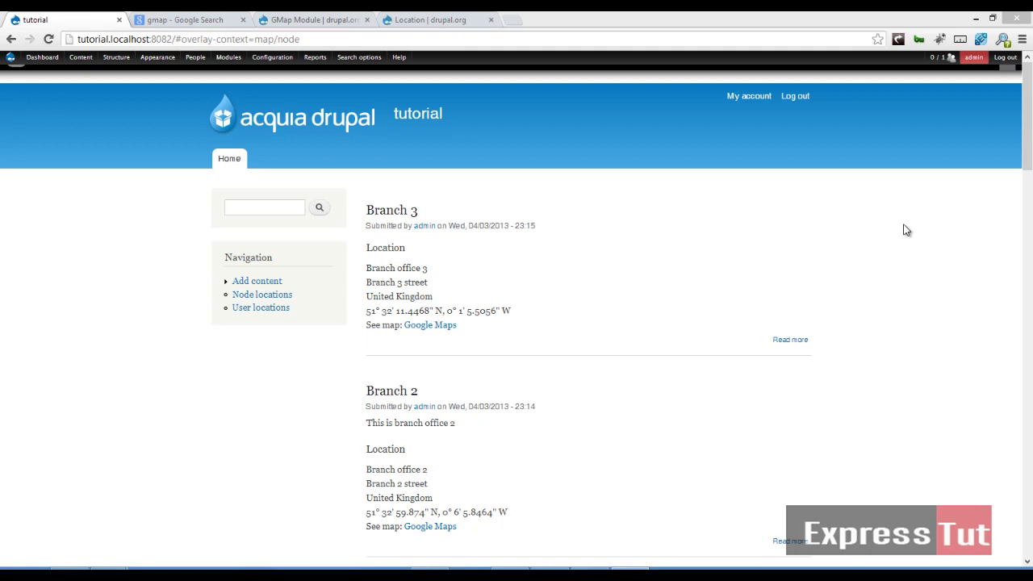
# View the GMap and Location module project pages, then return to the tutorial site.
pyautogui.click(311, 20)
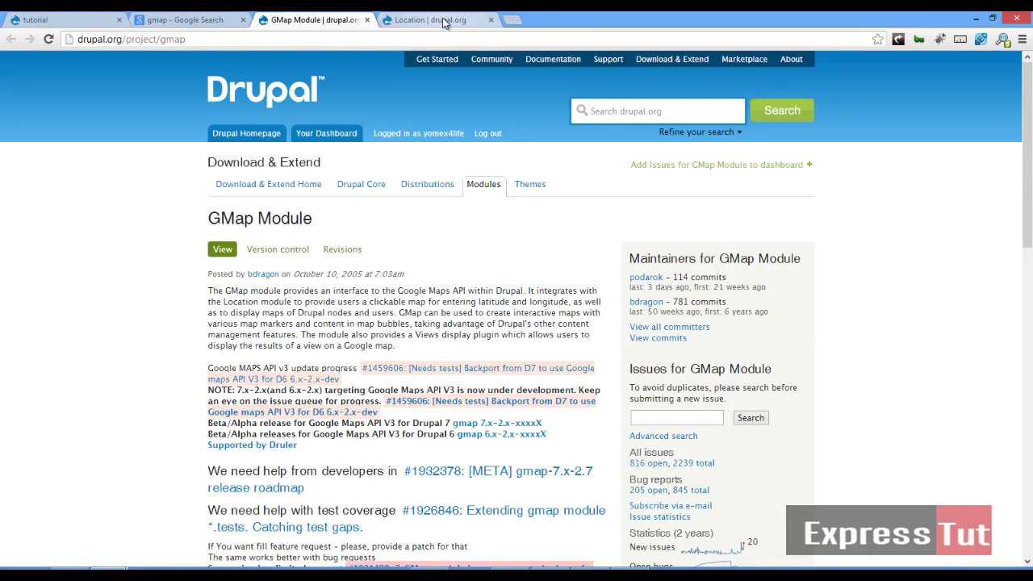
pyautogui.click(456, 18)
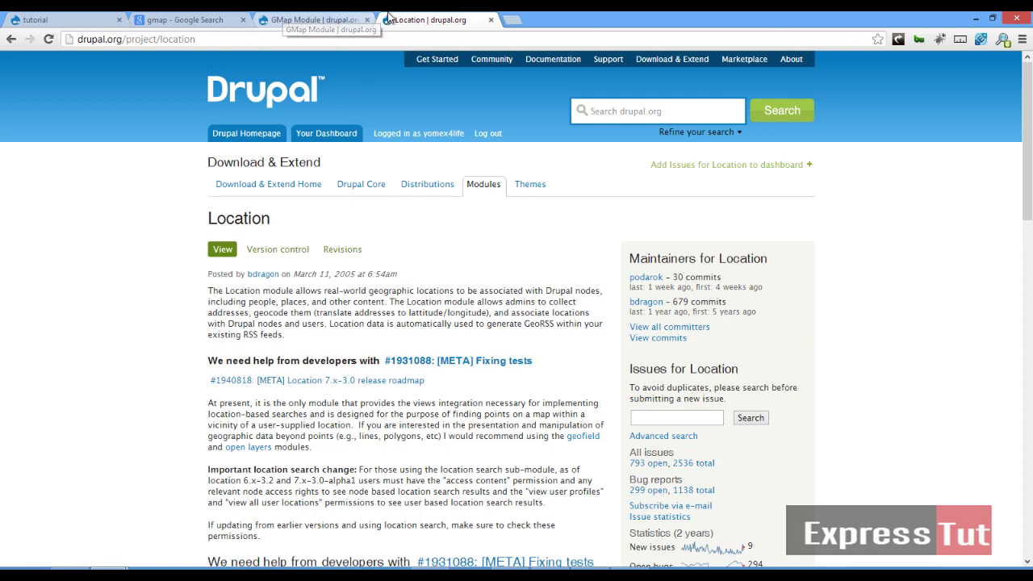
pyautogui.click(89, 18)
# Open the Article content type in a new tab and review its Locative information settings.
pyautogui.moveTo(116, 59)
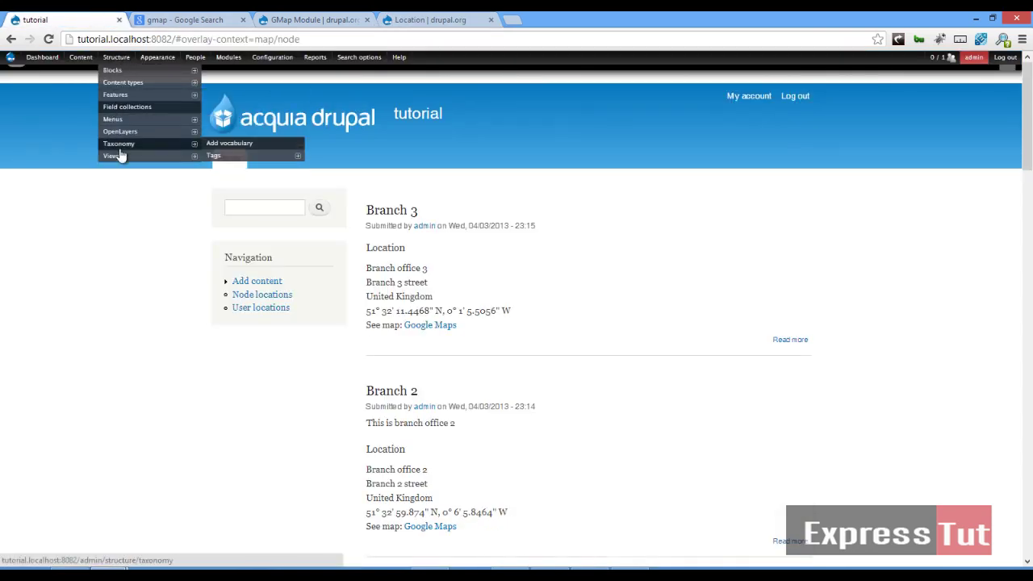
pyautogui.moveTo(126, 129)
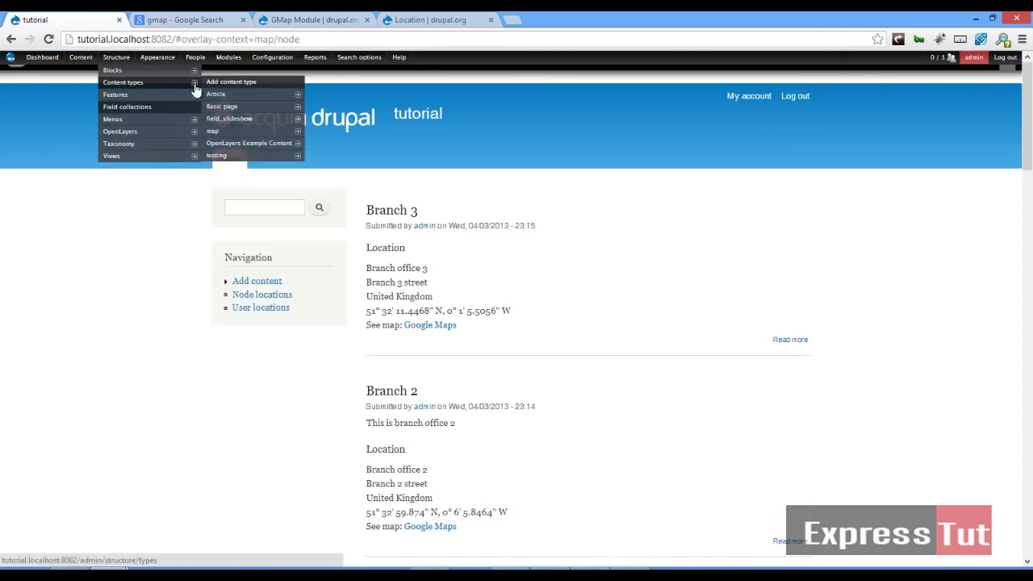
pyautogui.moveTo(203, 98)
pyautogui.middleClick(209, 93)
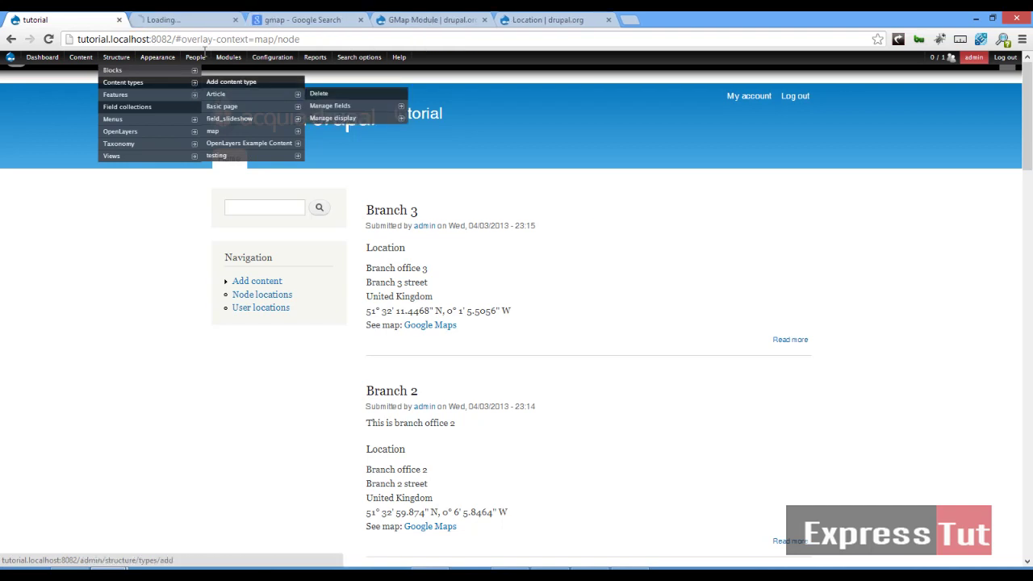
pyautogui.click(188, 18)
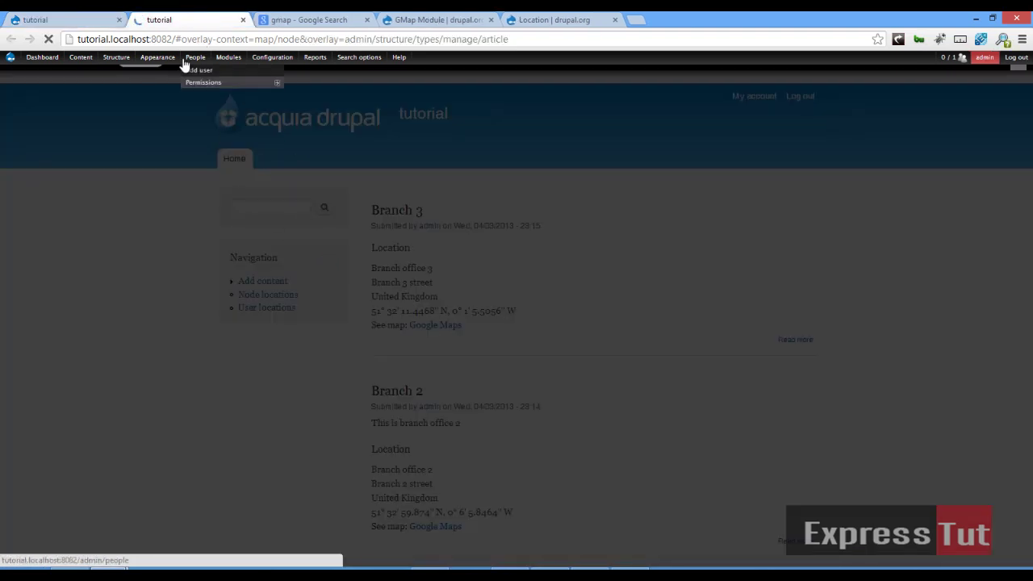
pyautogui.scroll(-2, 158, 420)
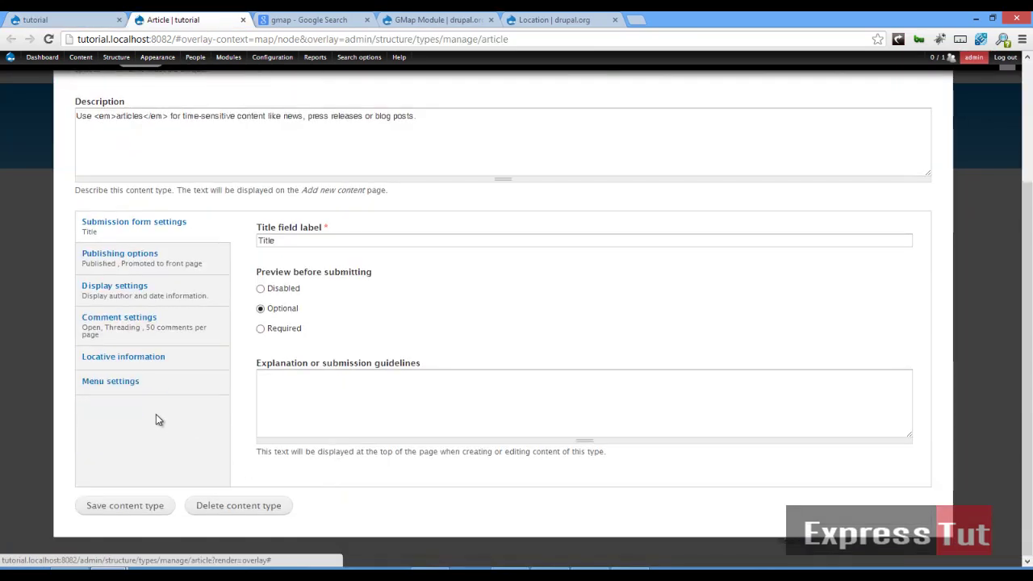
pyautogui.click(121, 356)
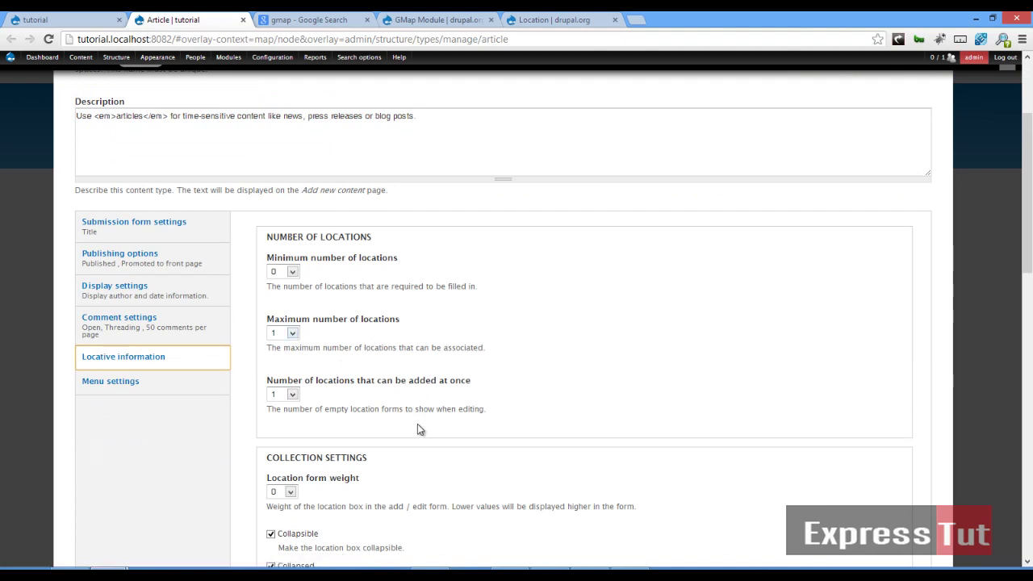
pyautogui.click(96, 15)
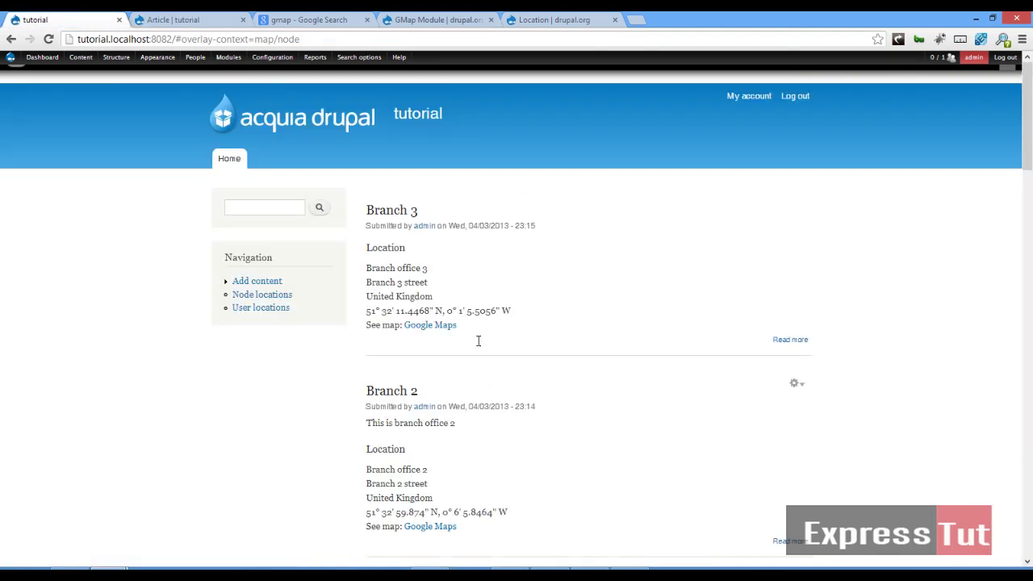
pyautogui.click(286, 295)
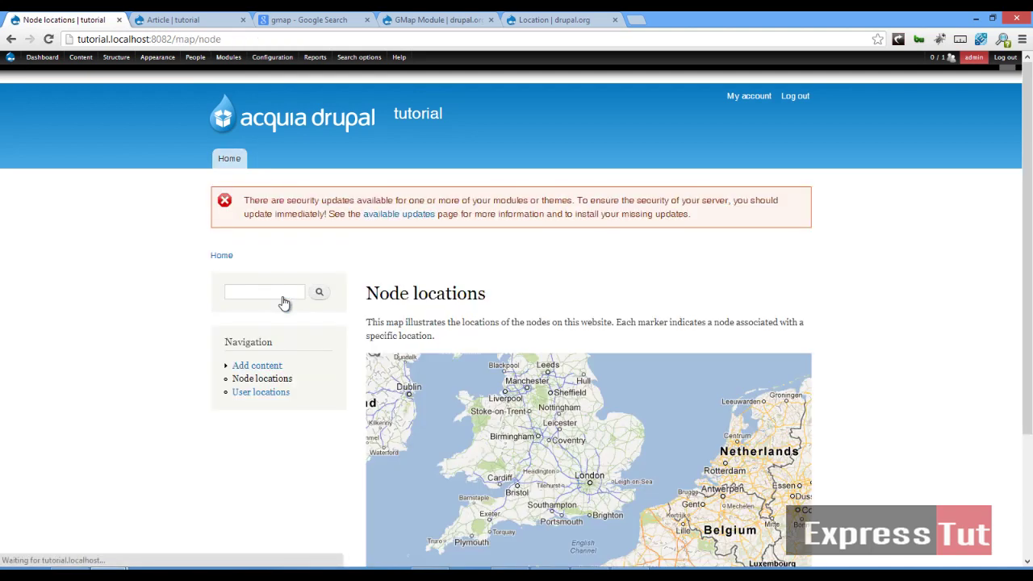
pyautogui.scroll(-3, 821, 392)
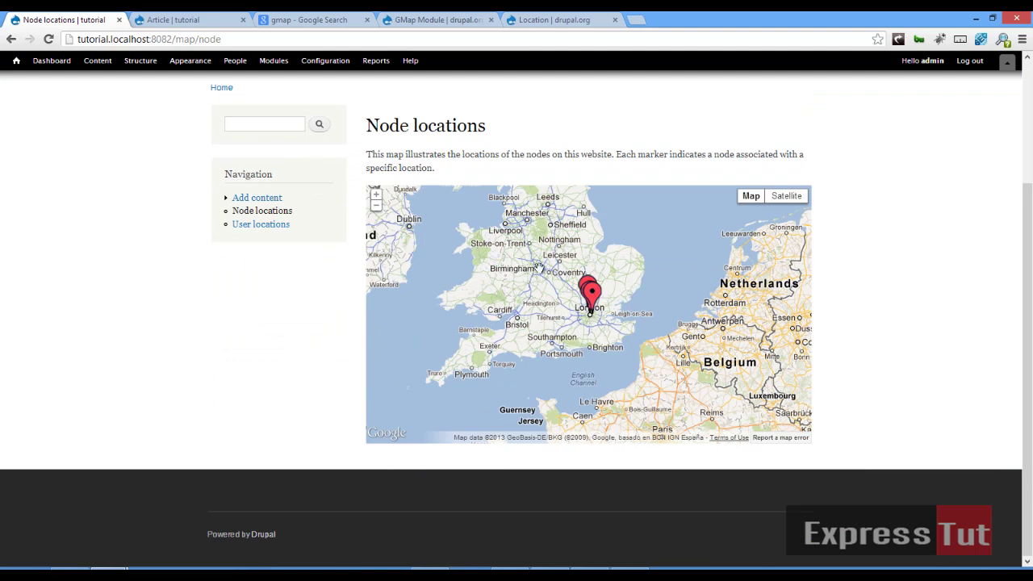
pyautogui.scroll(3, 192, 258)
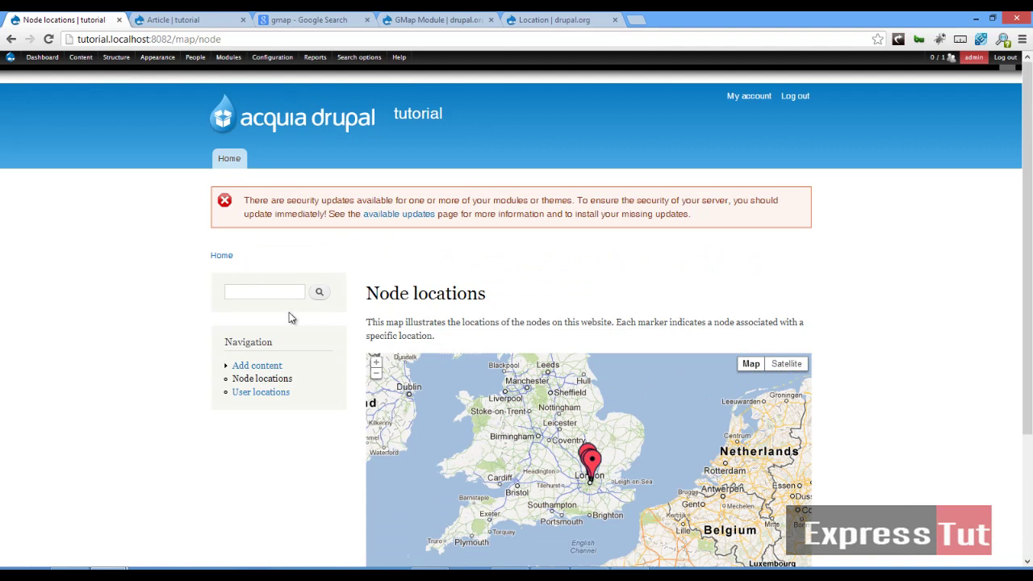
pyautogui.click(214, 257)
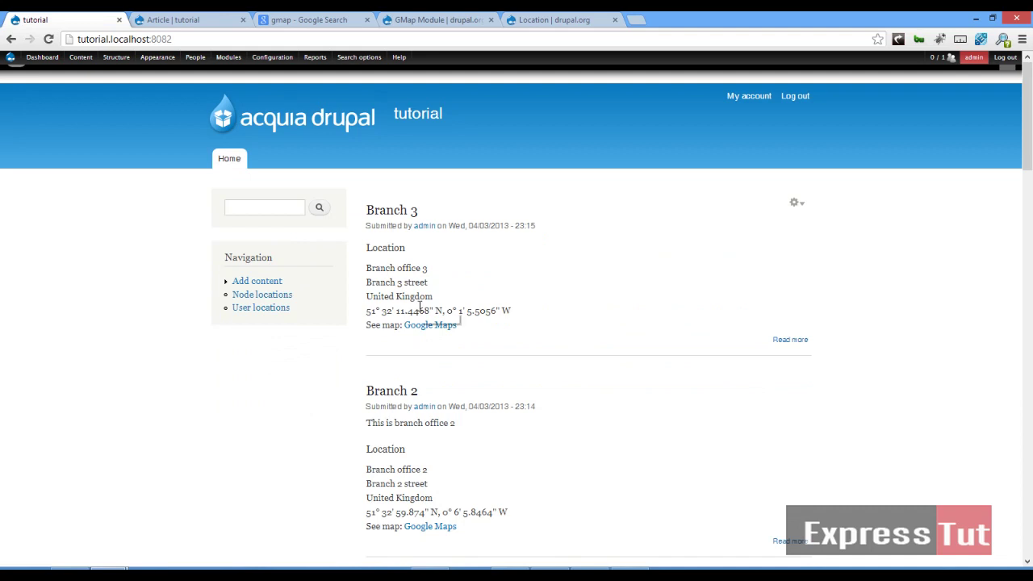
pyautogui.moveTo(419, 305)
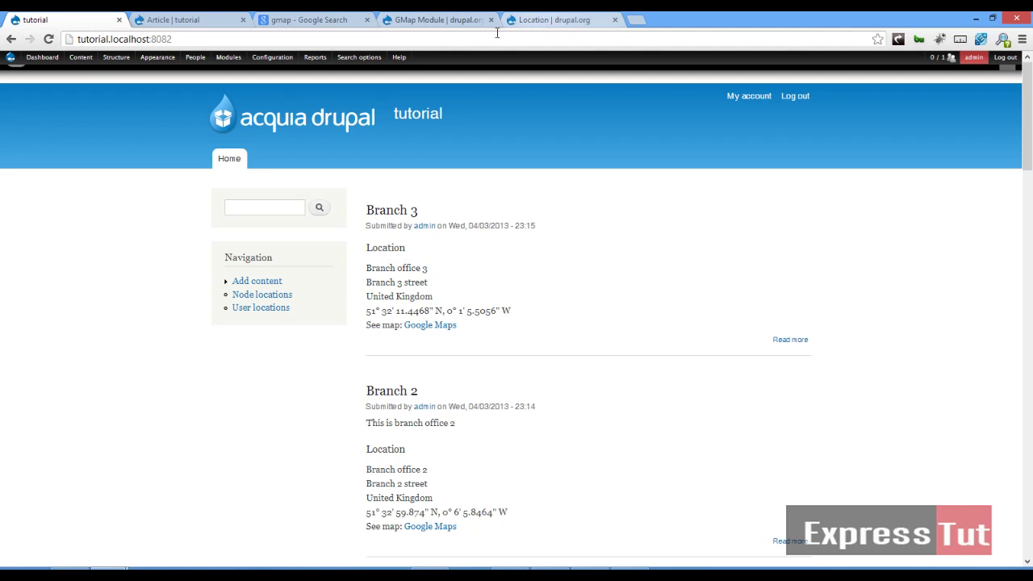
# Add a view named 'viewmap' listing Article content as a page, then continue to edit it.
pyautogui.moveTo(113, 58)
pyautogui.moveTo(116, 161)
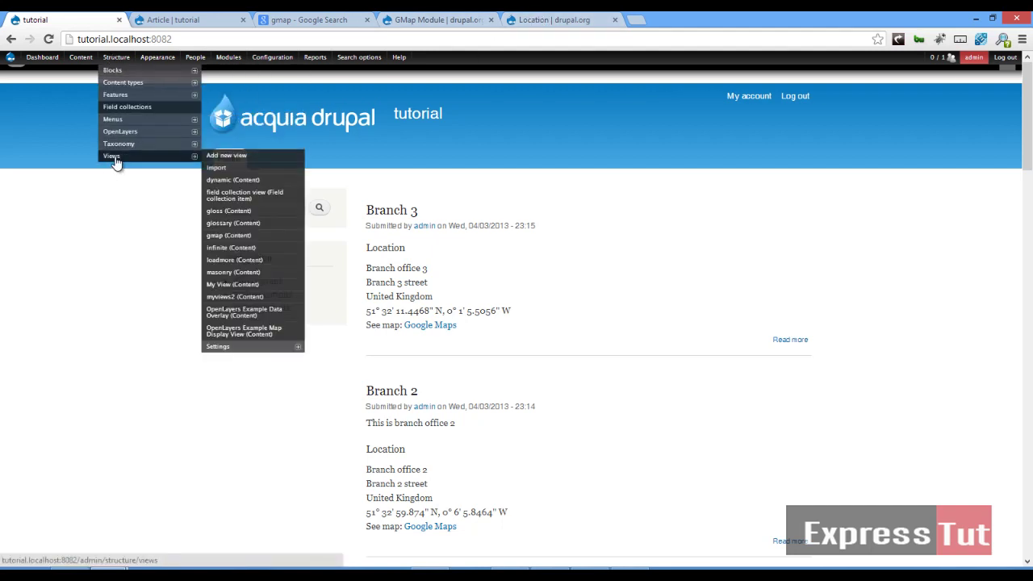
pyautogui.click(214, 157)
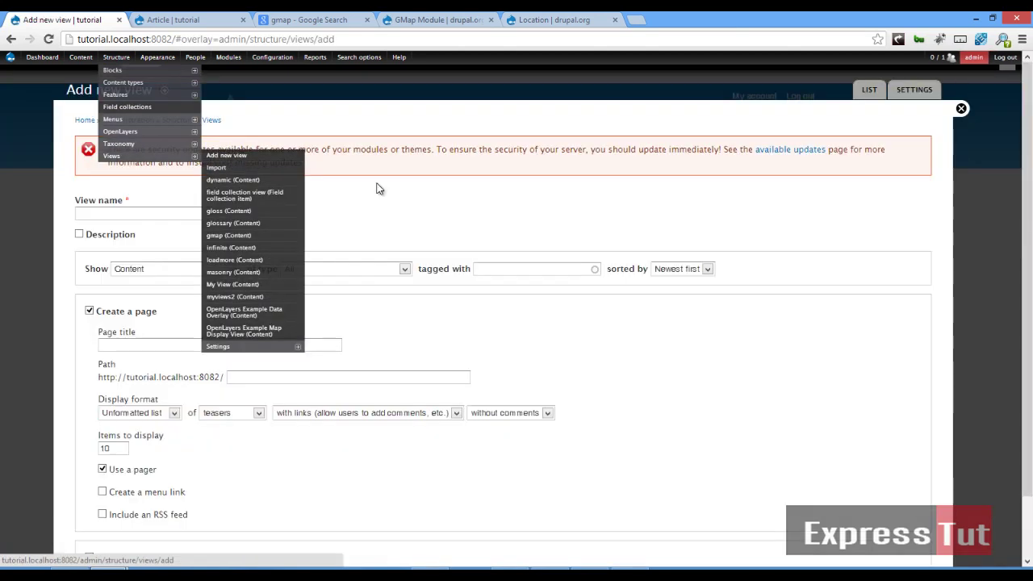
pyautogui.click(101, 211)
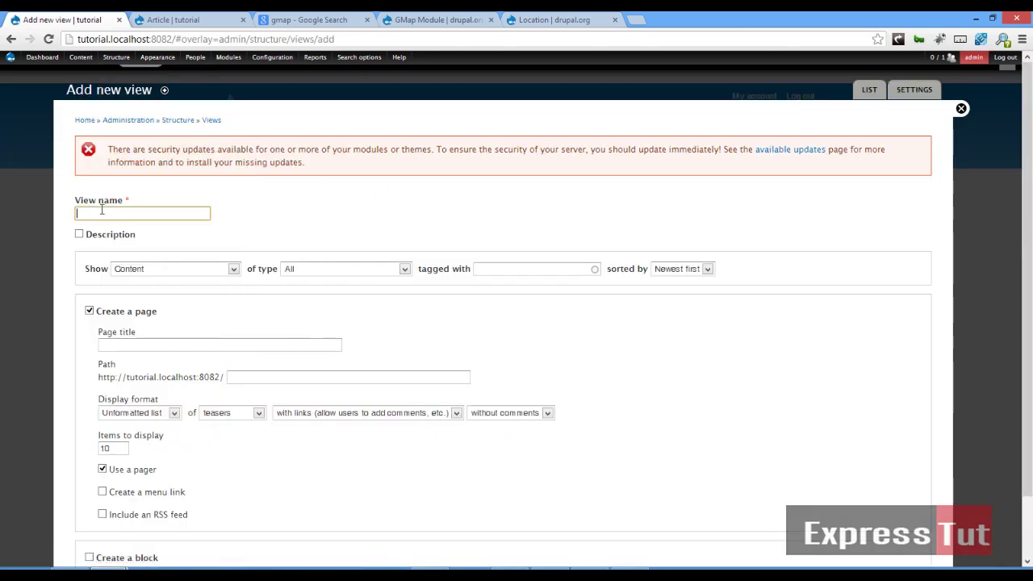
pyautogui.write('viewmap')
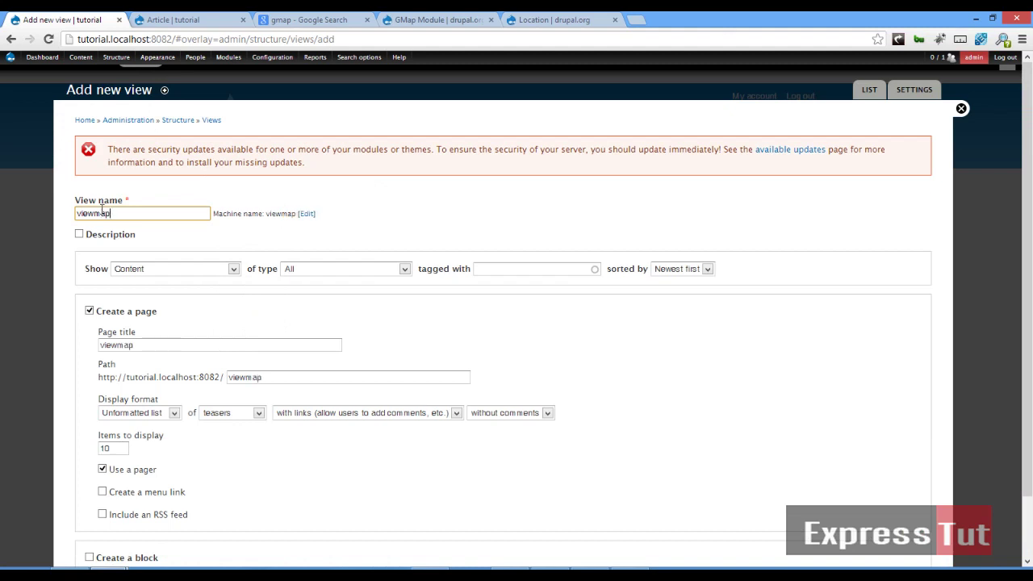
pyautogui.click(363, 273)
pyautogui.click(343, 291)
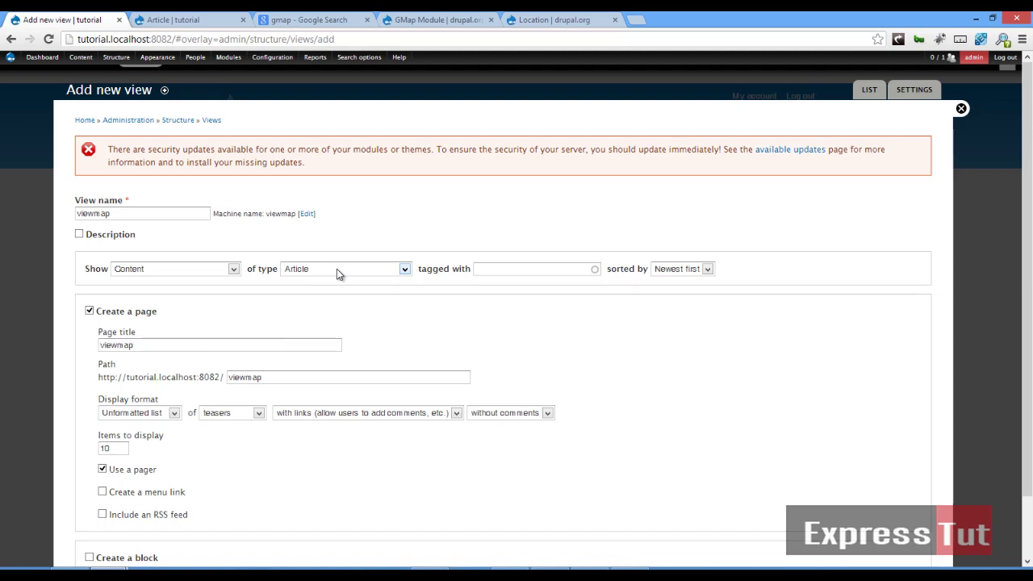
pyautogui.scroll(-1, 337, 269)
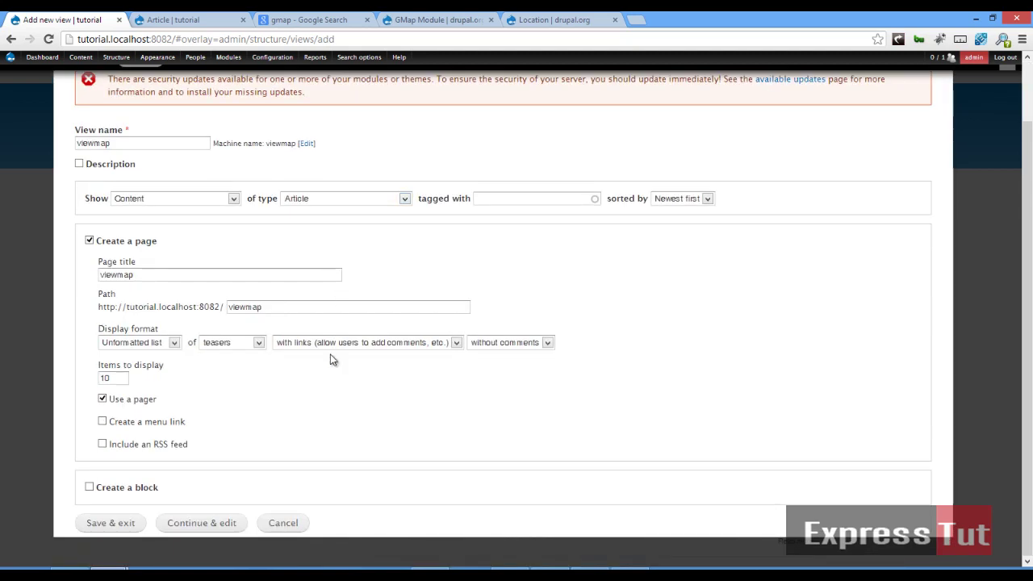
pyautogui.click(212, 525)
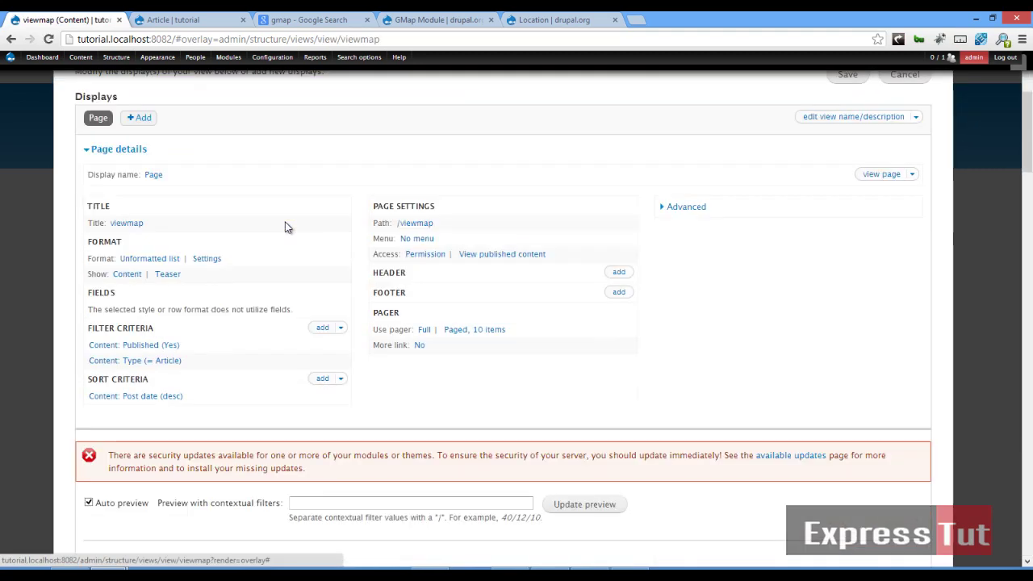
# Check the viewmap preview, then open the Format style dialog, currently set to Unformatted list.
pyautogui.scroll(-3, 285, 227)
pyautogui.scroll(-2, 284, 228)
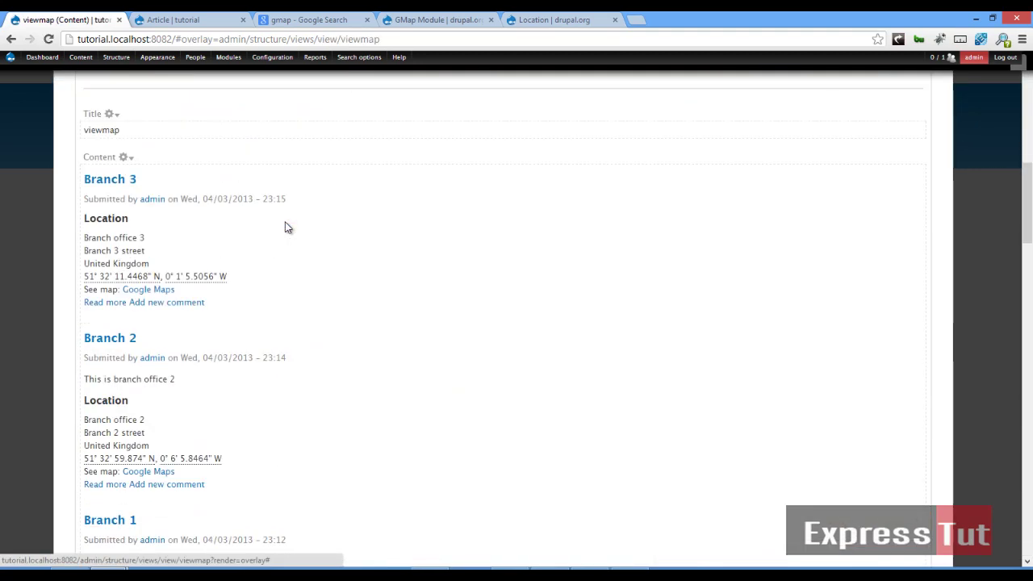
pyautogui.scroll(-3, 285, 227)
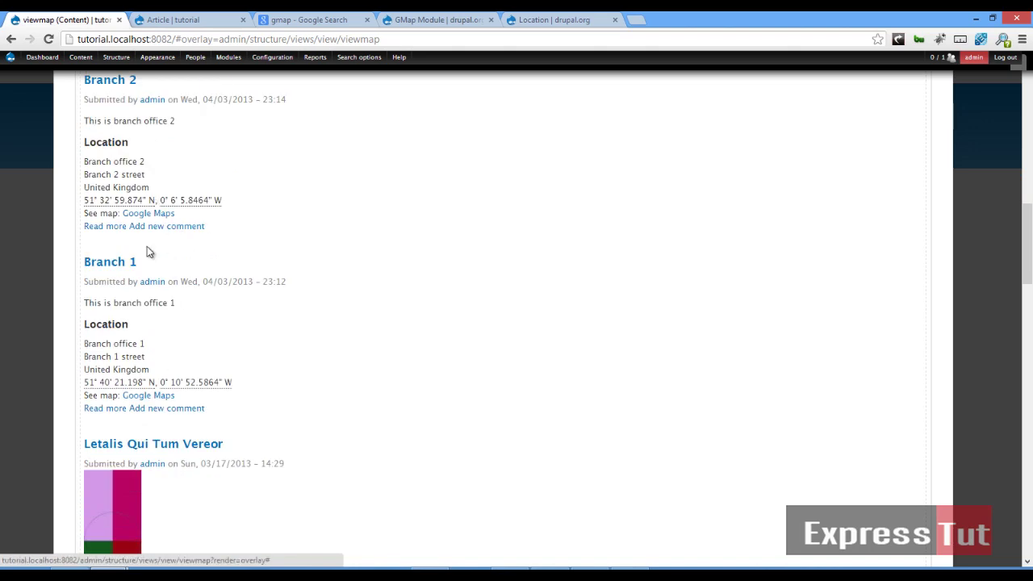
pyautogui.scroll(3, 175, 345)
pyautogui.scroll(5, 202, 303)
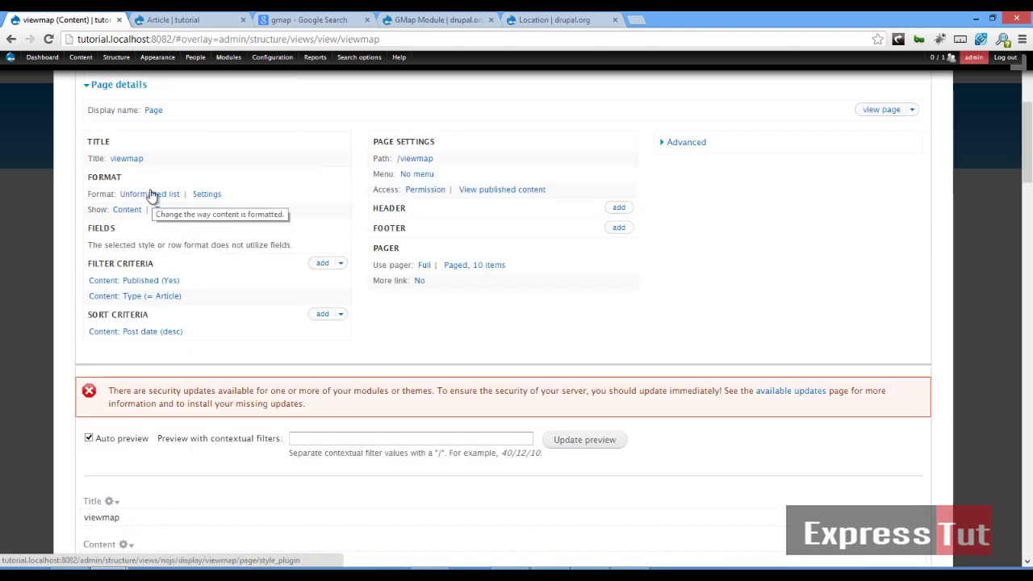
pyautogui.click(150, 194)
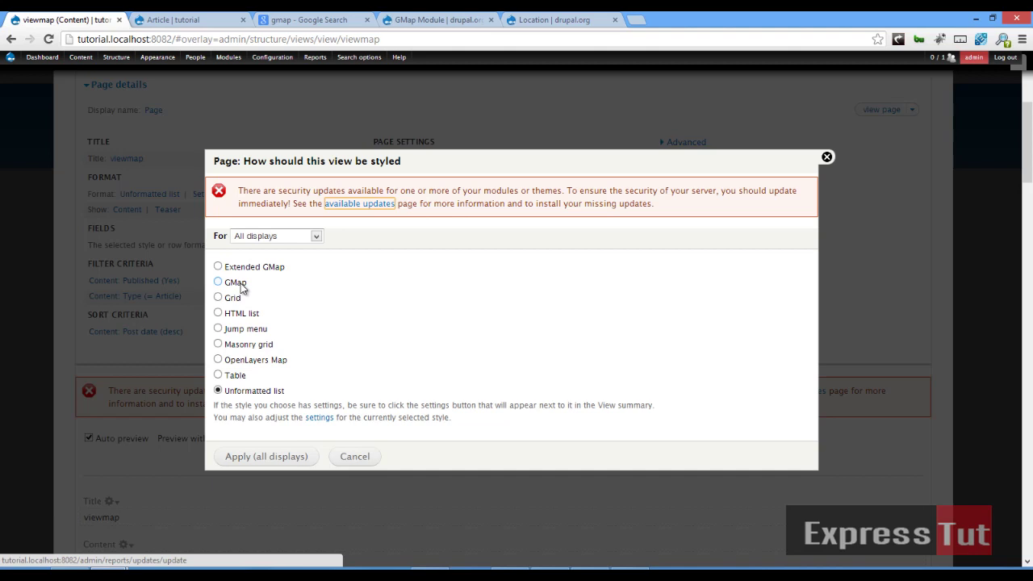
# Switch the viewmap format to GMap and choose the Big Blue marker for all displays.
pyautogui.click(240, 285)
pyautogui.click(271, 460)
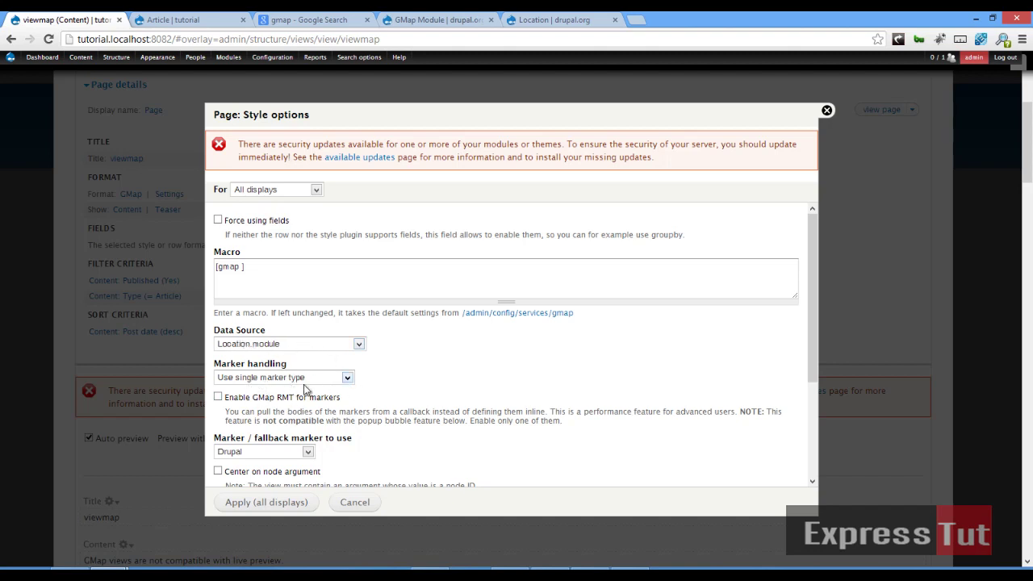
pyautogui.scroll(-3, 504, 360)
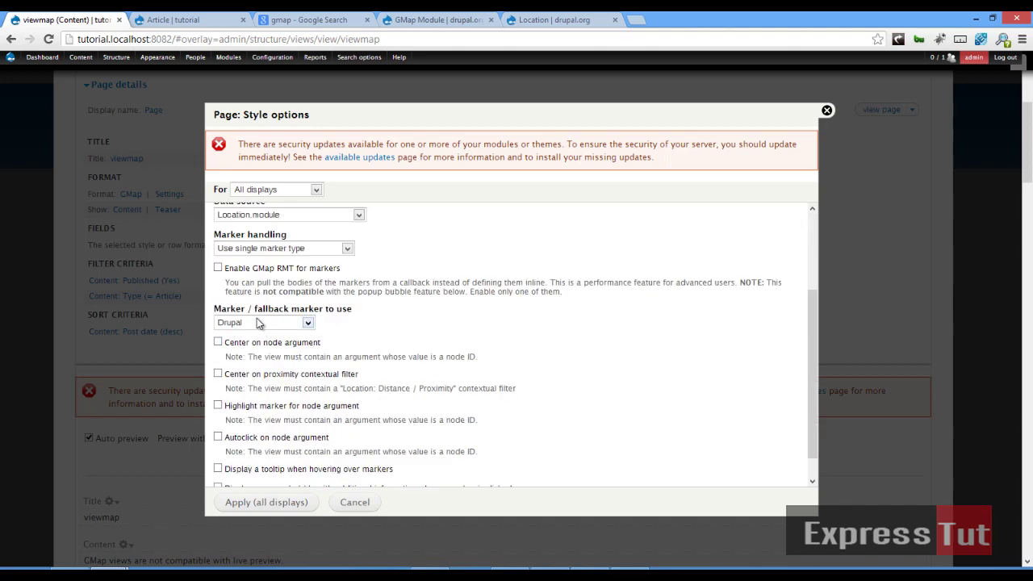
pyautogui.click(280, 325)
pyautogui.scroll(3, 282, 442)
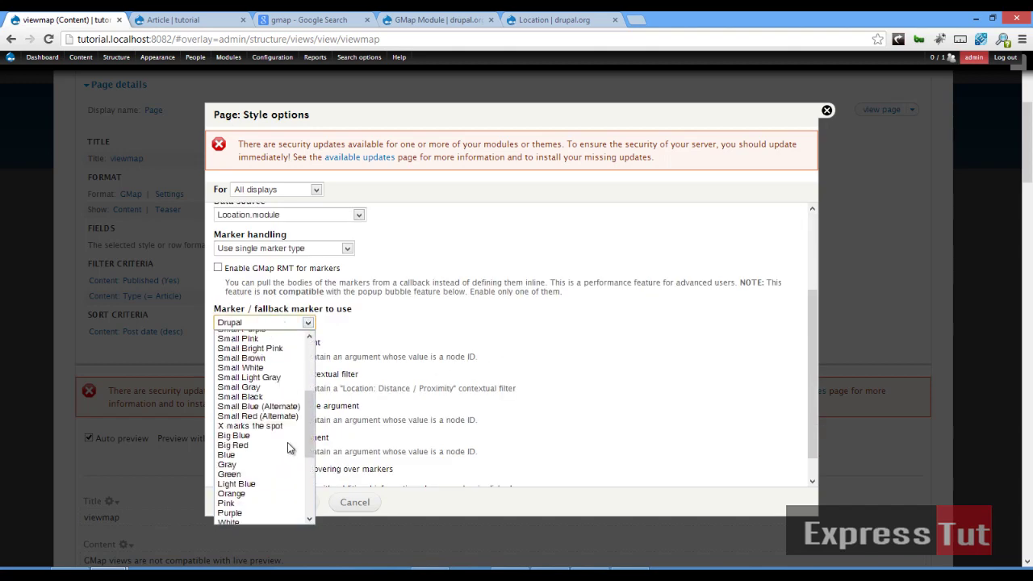
pyautogui.click(257, 437)
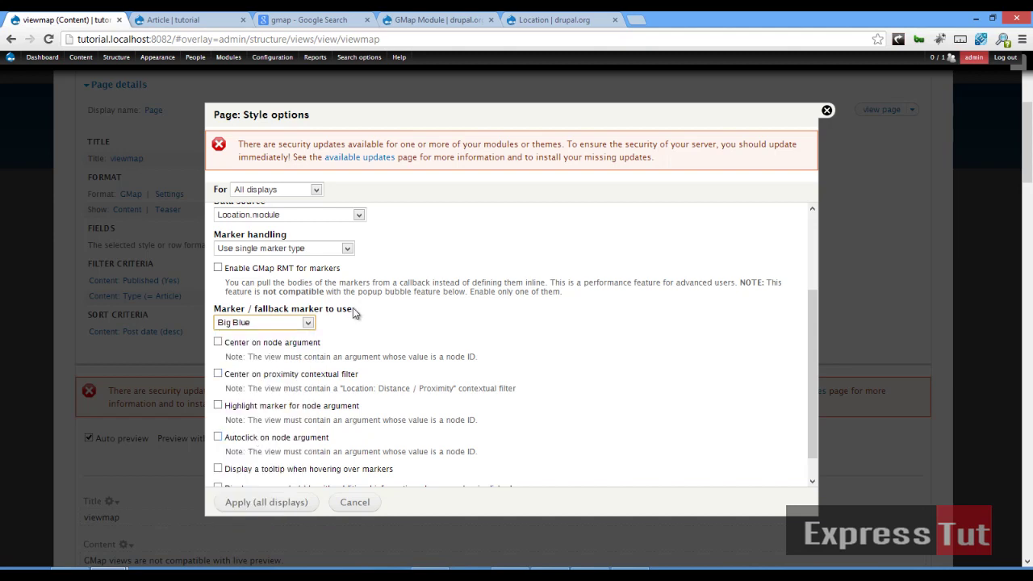
pyautogui.scroll(-1, 388, 377)
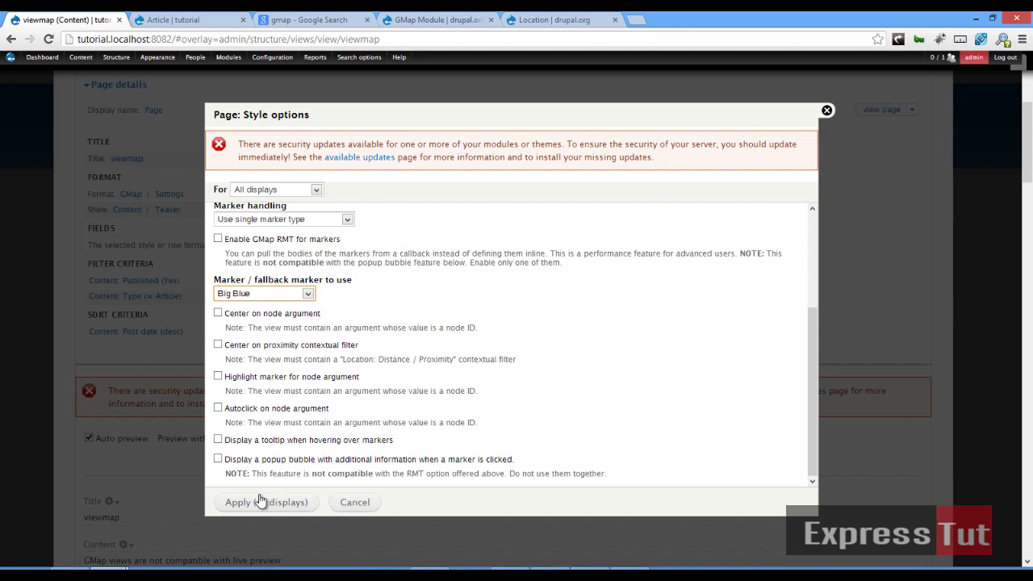
pyautogui.click(295, 198)
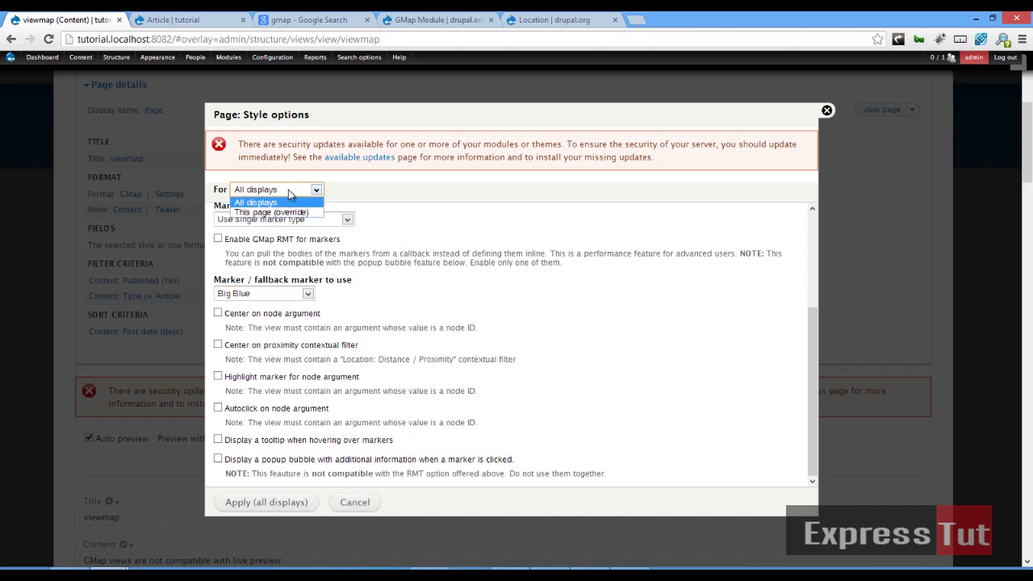
pyautogui.click(288, 189)
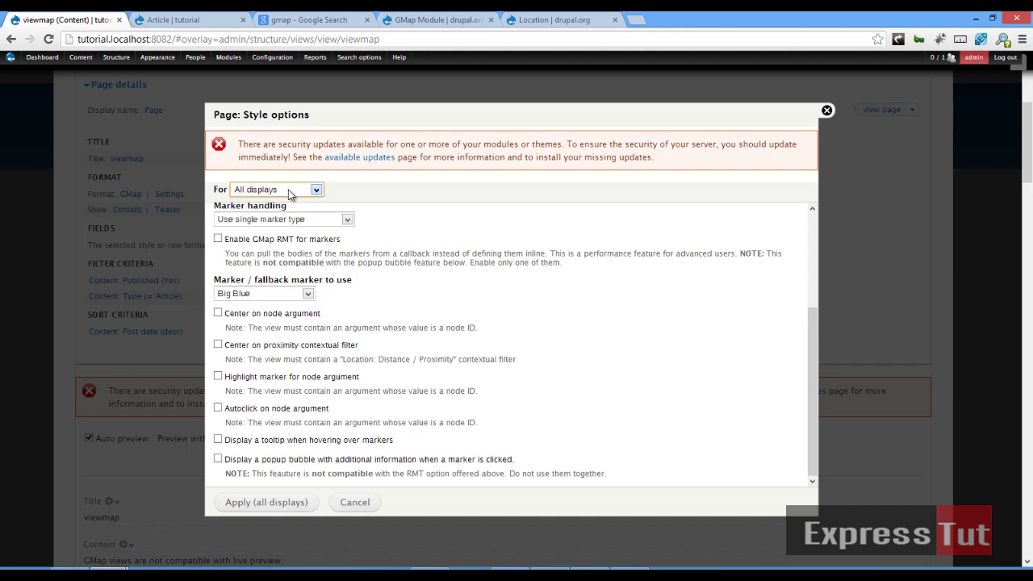
pyautogui.click(265, 503)
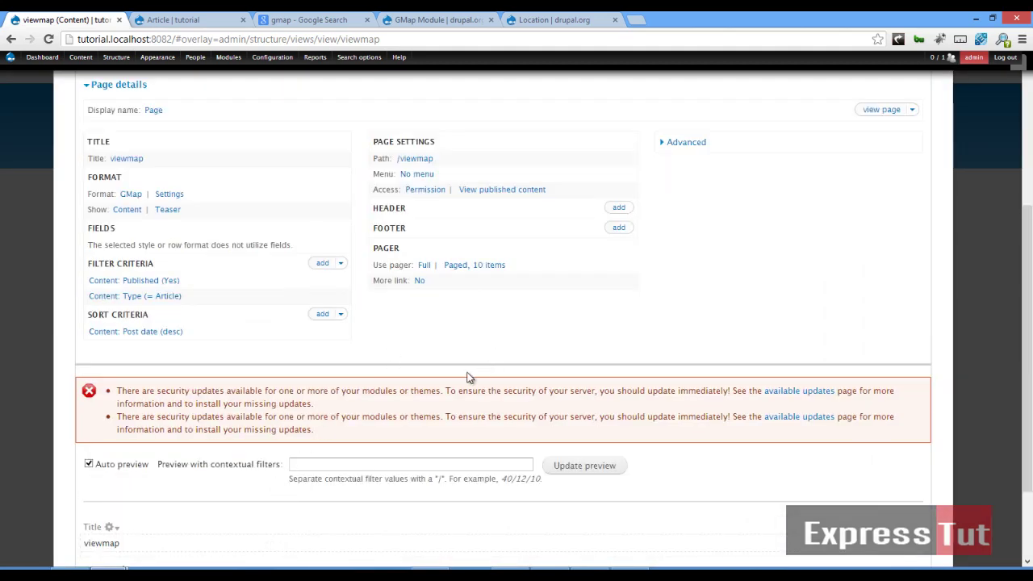
# Change the pager to 'Display a specified number of items' with 0 items per page.
pyautogui.scroll(-1, 385, 390)
pyautogui.scroll(2, 385, 390)
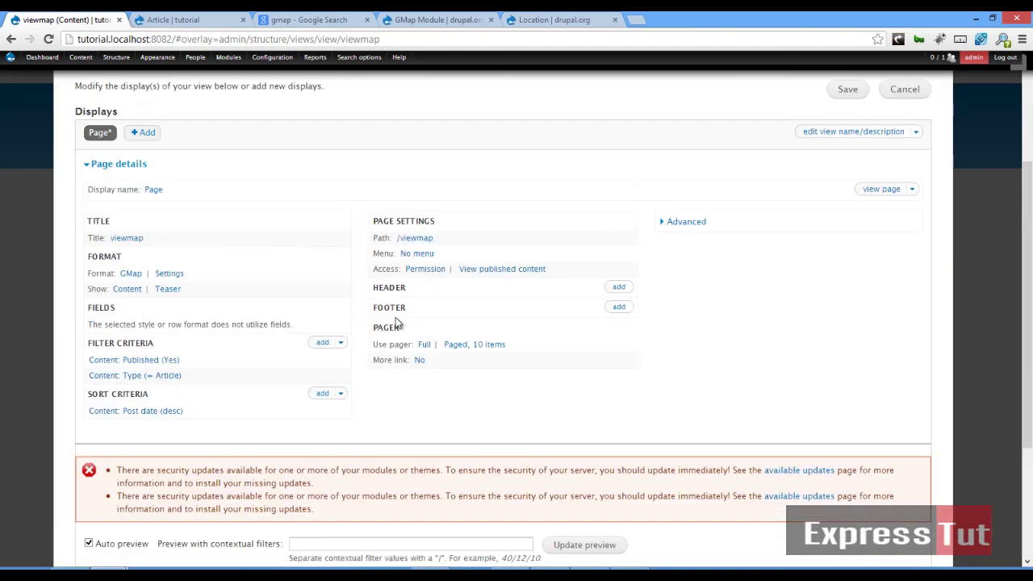
pyautogui.click(424, 345)
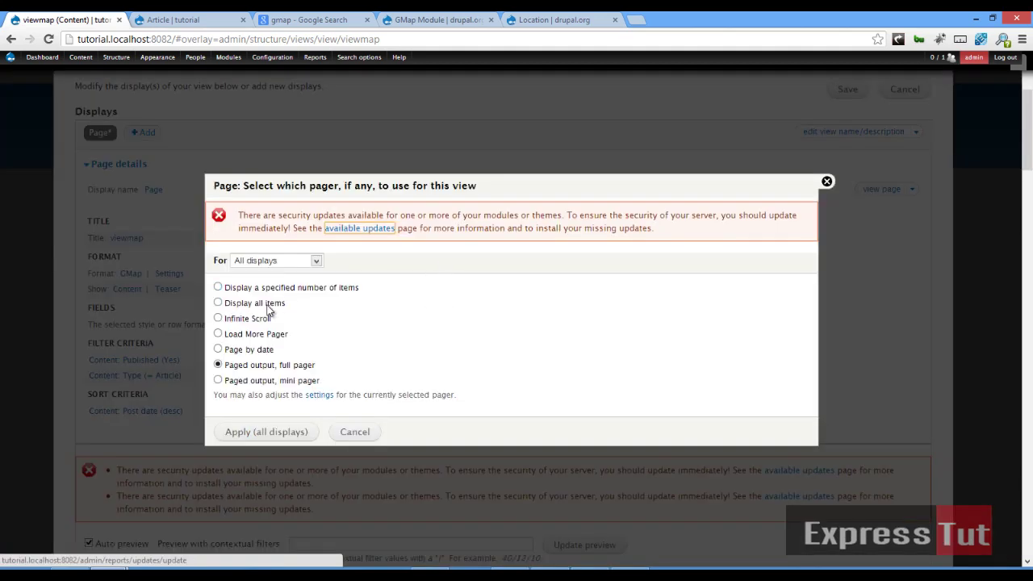
pyautogui.click(269, 434)
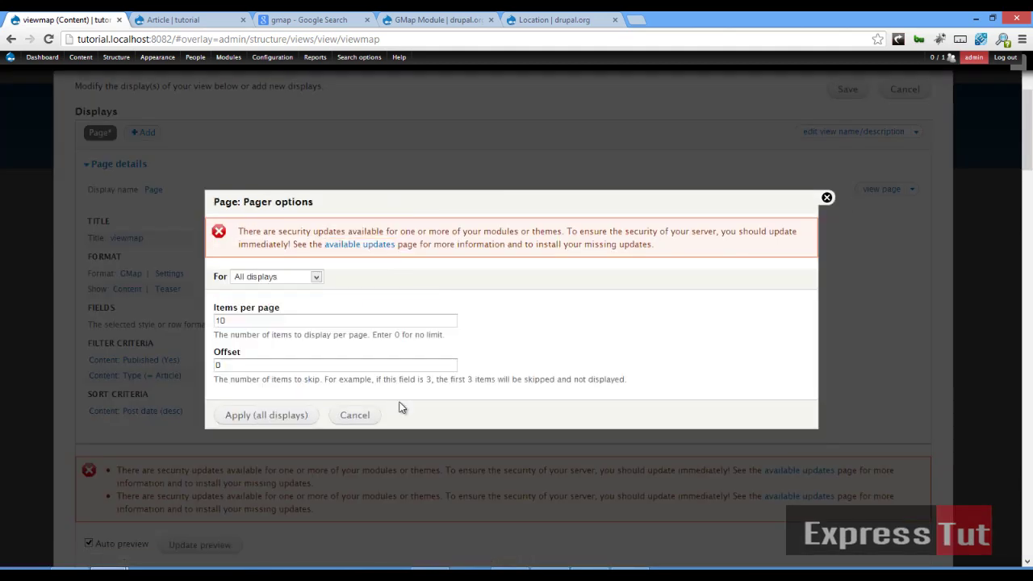
pyautogui.click(293, 322)
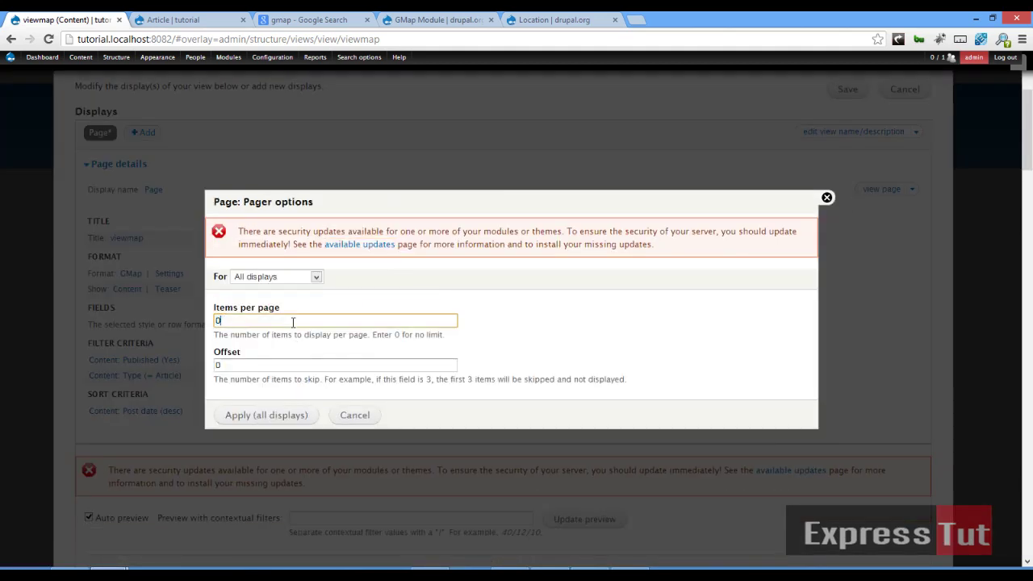
pyautogui.click(258, 415)
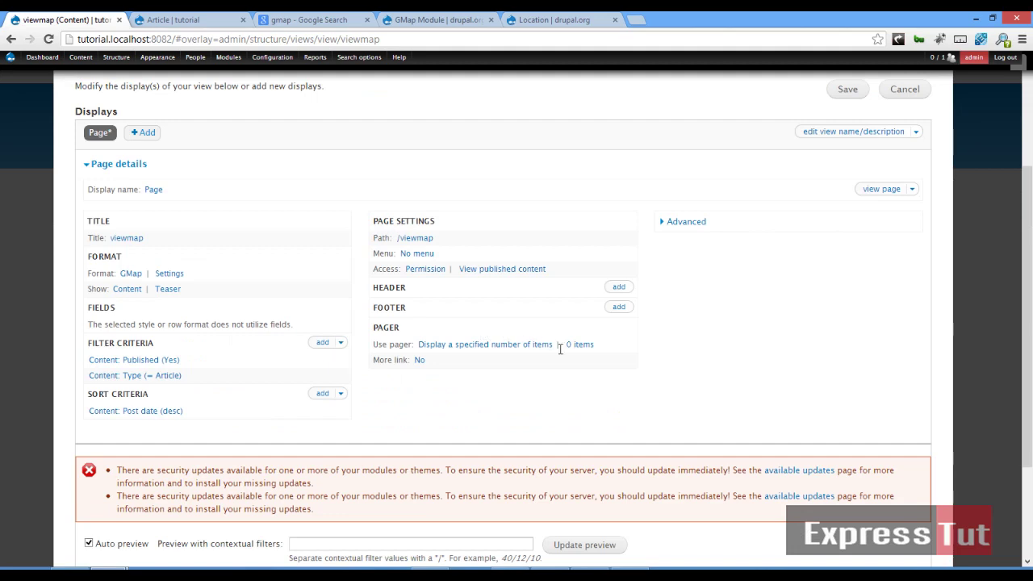
pyautogui.scroll(-3, 560, 349)
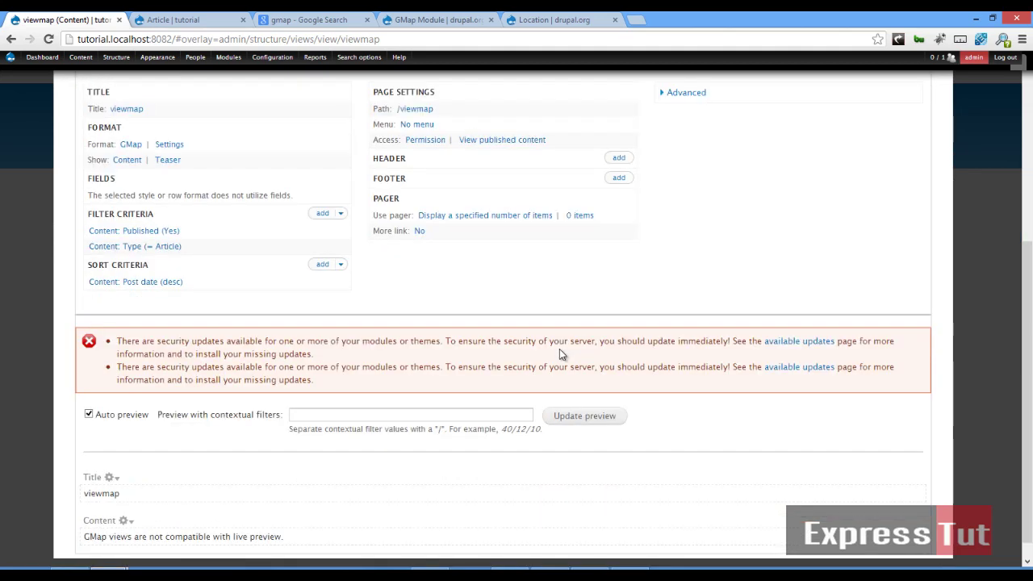
pyautogui.scroll(2, 560, 349)
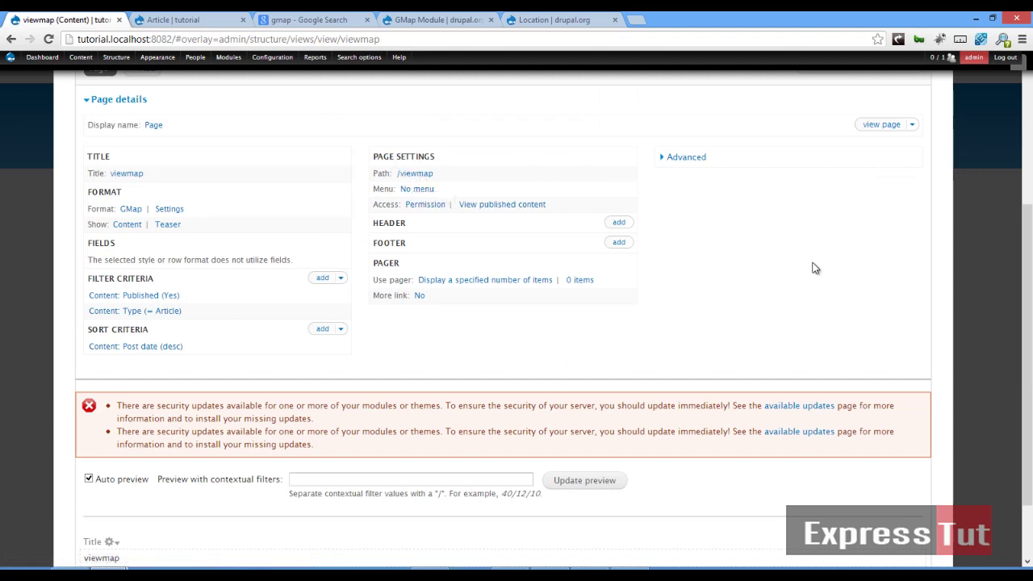
# Save the viewmap view and return to the Article content type's locative settings tab.
pyautogui.scroll(-2, 812, 267)
pyautogui.scroll(6, 812, 234)
pyautogui.click(848, 198)
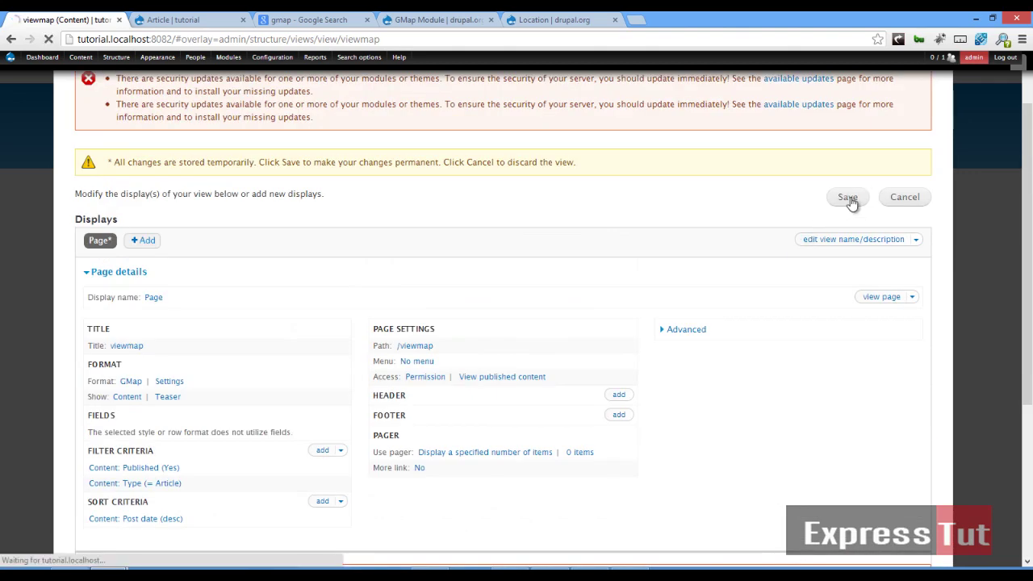
pyautogui.click(172, 19)
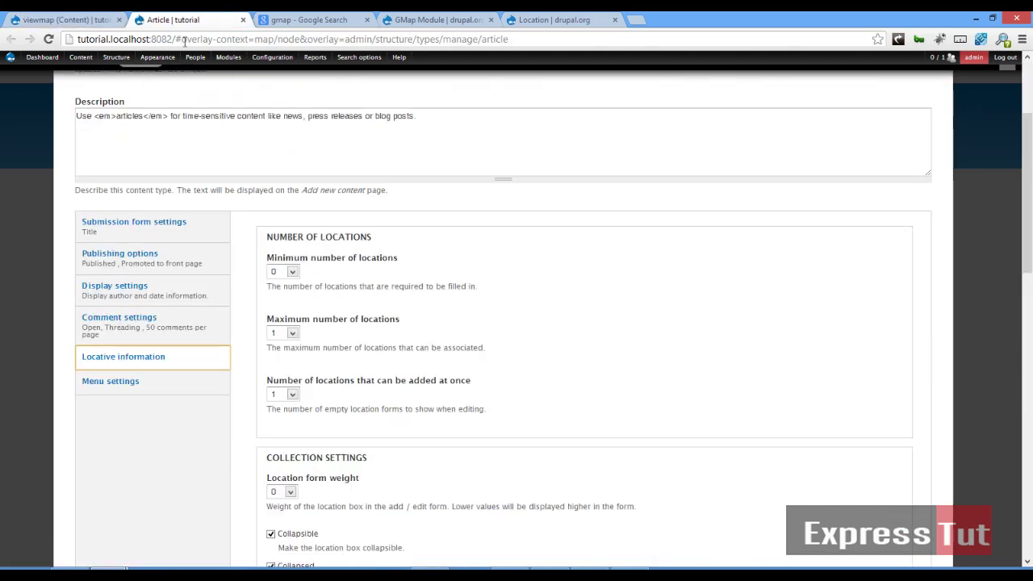
# Load the /viewmap page by replacing the address after 8082/ with viewmap.
pyautogui.moveTo(177, 39); pyautogui.dragTo(599, 62)
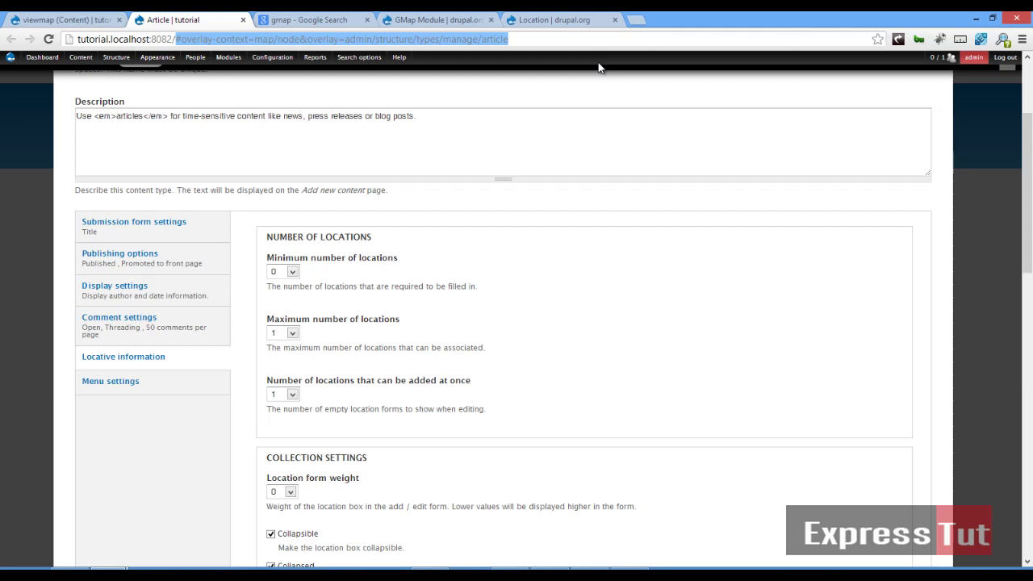
pyautogui.write('viewma')
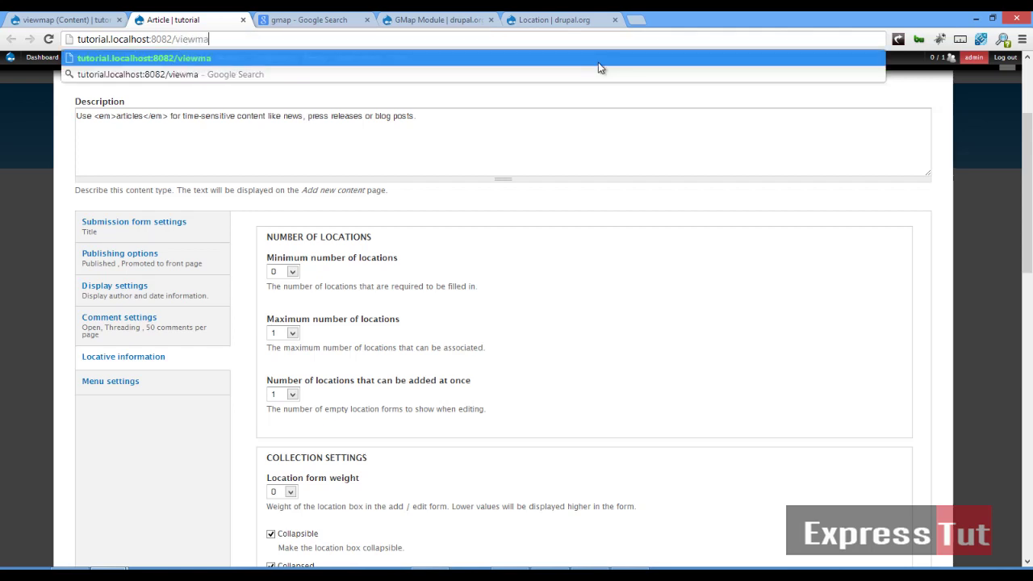
pyautogui.write('p')
pyautogui.press('Return')
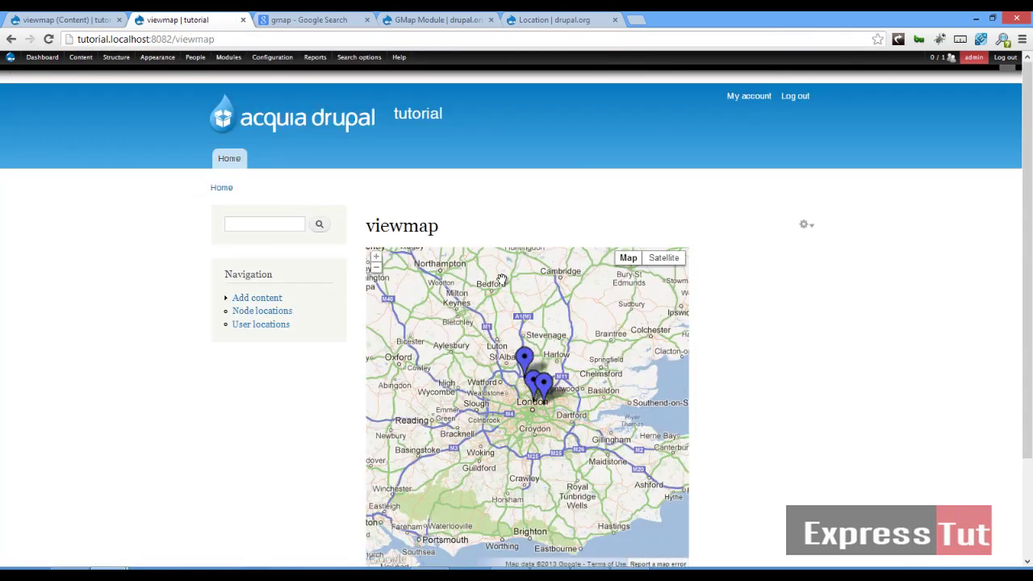
pyautogui.scroll(-2, 766, 359)
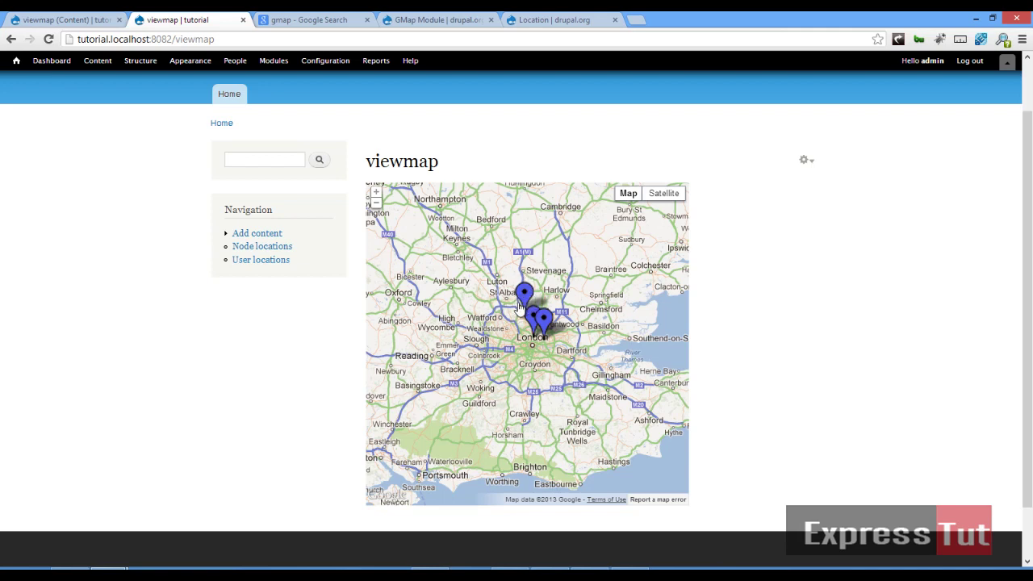
pyautogui.click(287, 247)
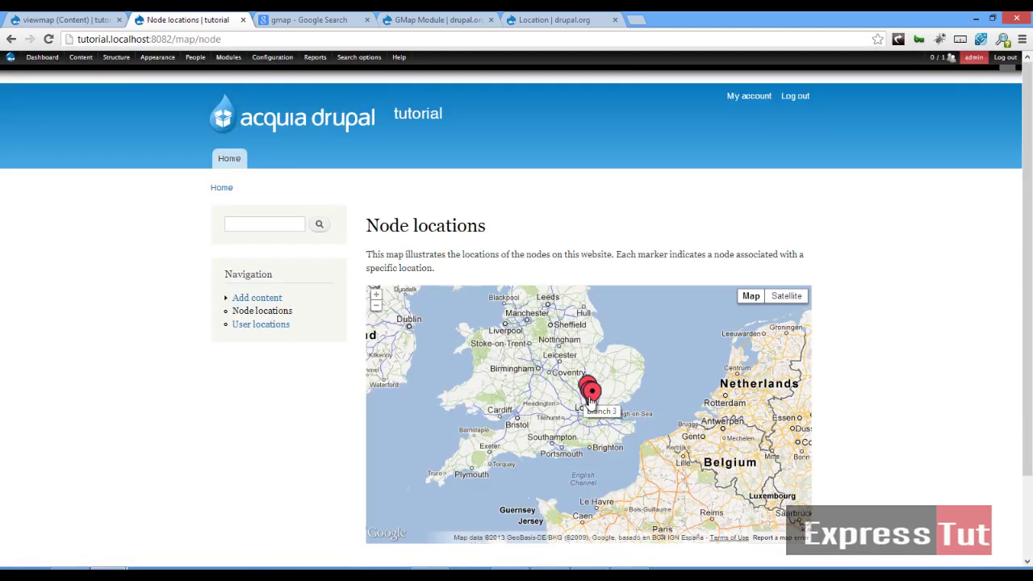
pyautogui.click(591, 394)
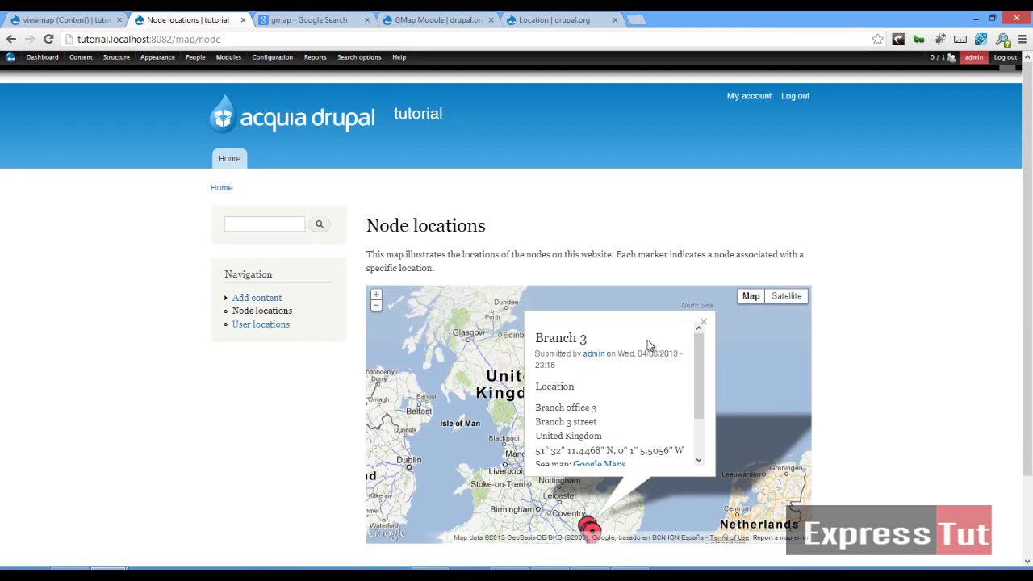
pyautogui.click(702, 322)
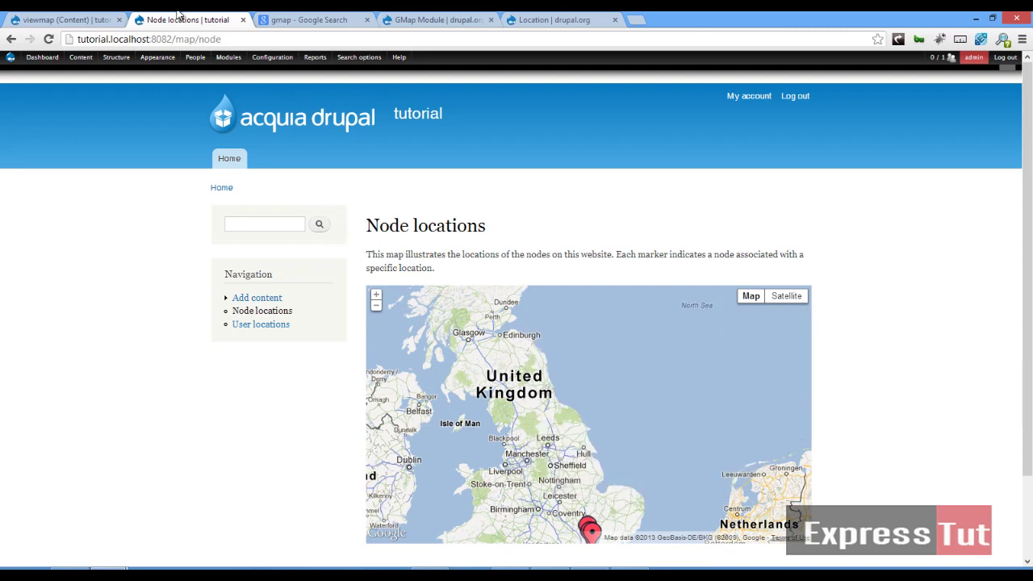
pyautogui.click(12, 39)
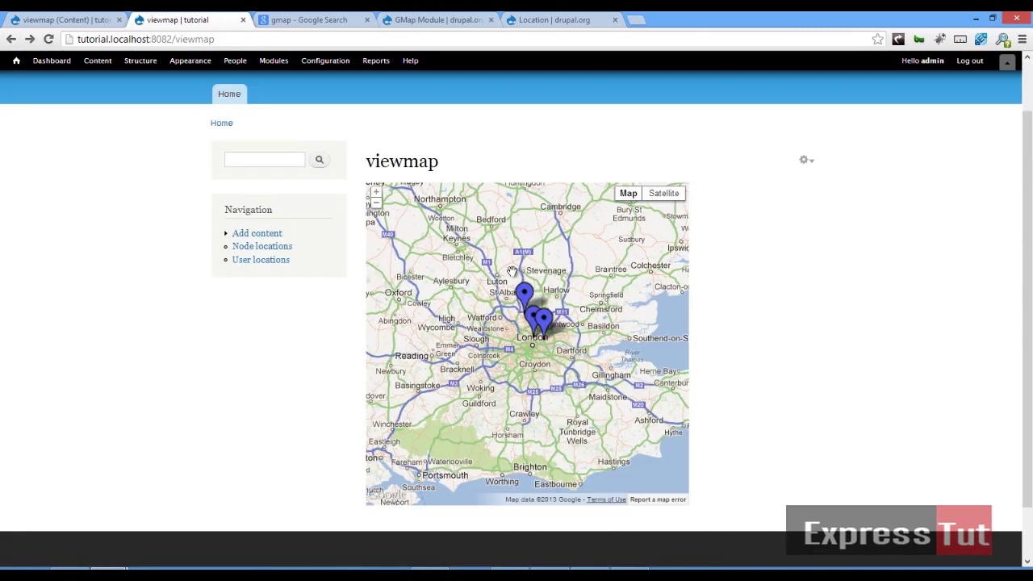
# Change the viewmap row style from content to Fields with default options.
pyautogui.click(89, 19)
pyautogui.scroll(-3, 676, 450)
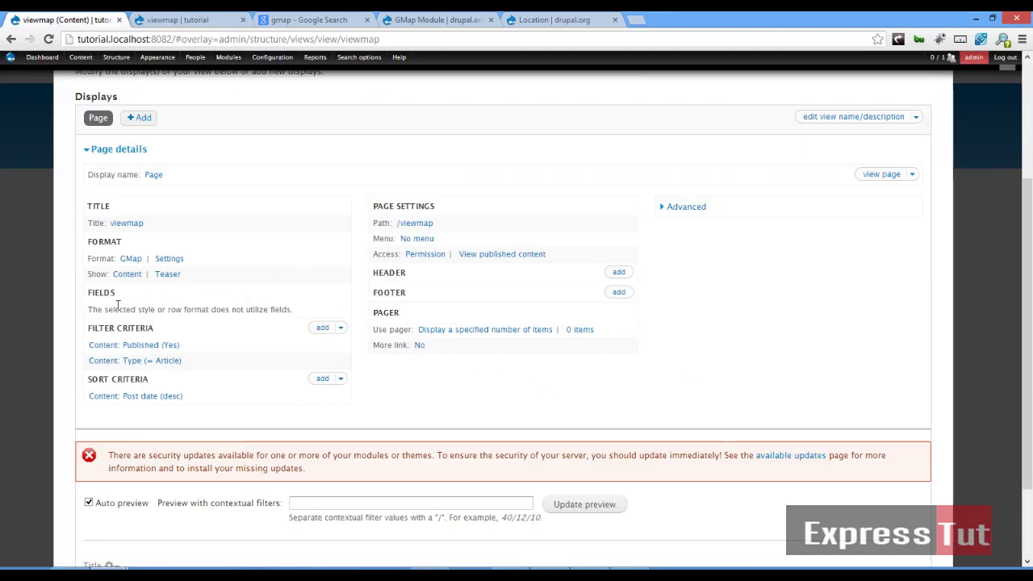
pyautogui.click(133, 278)
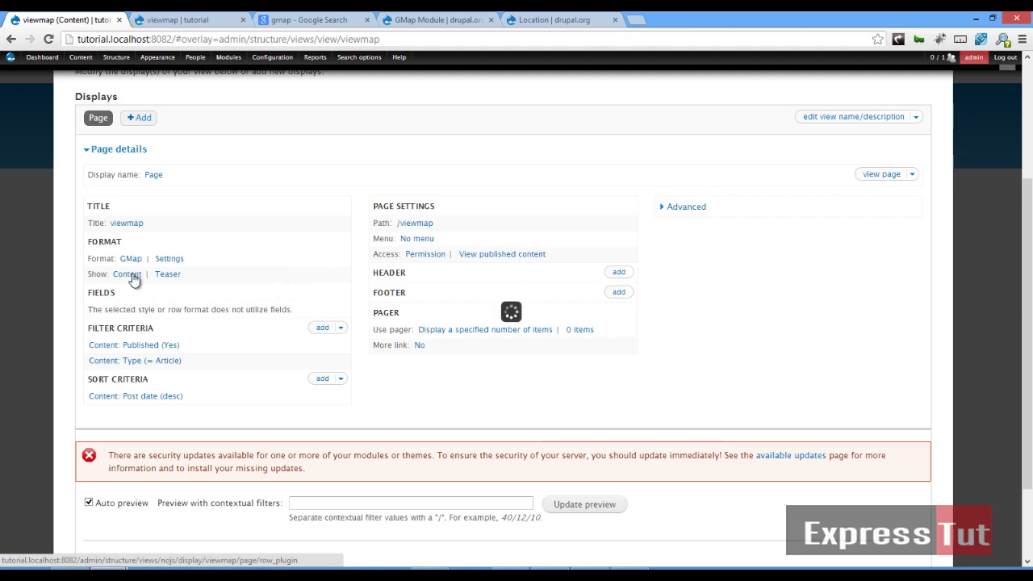
pyautogui.click(240, 337)
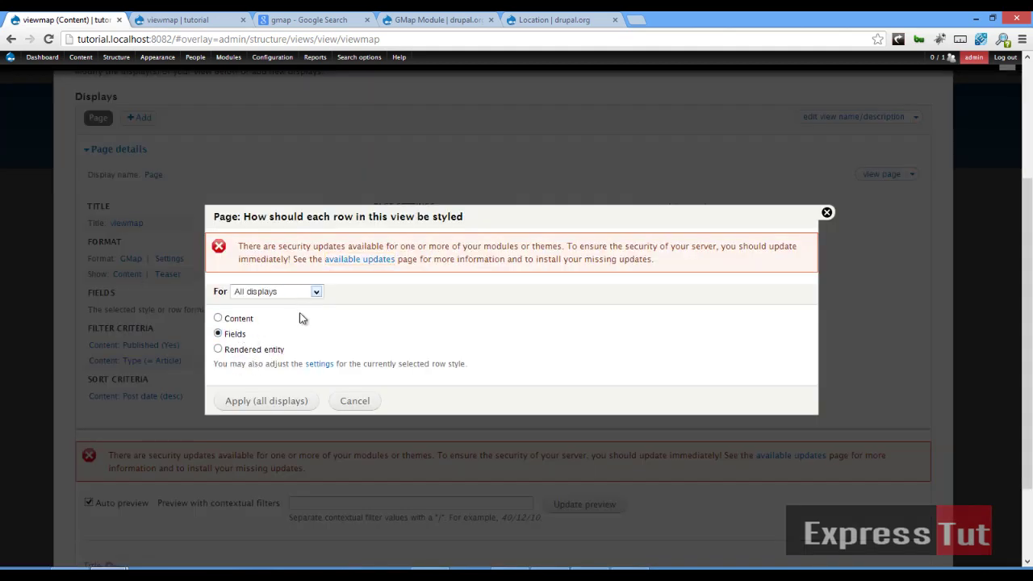
pyautogui.click(277, 406)
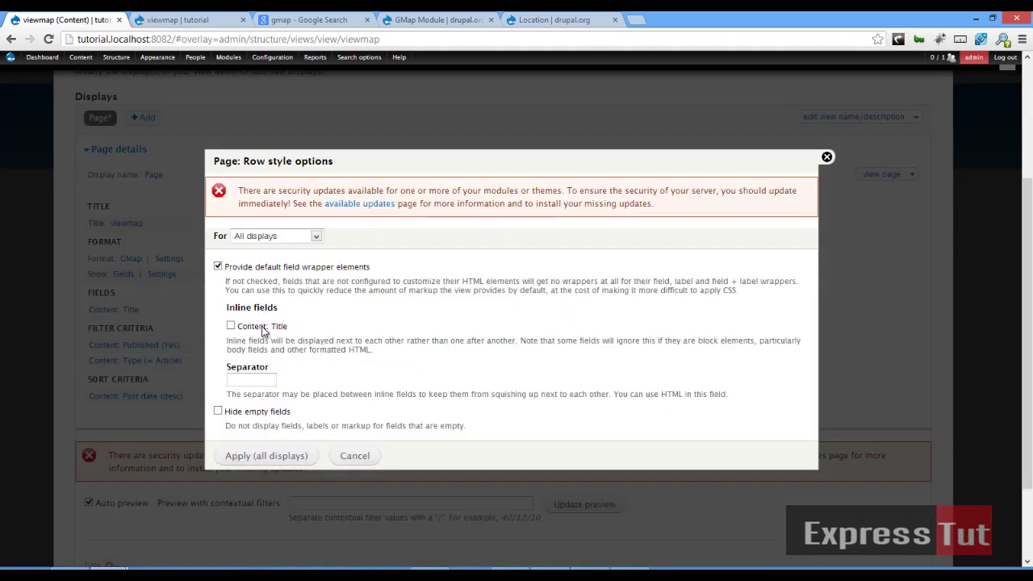
pyautogui.click(284, 457)
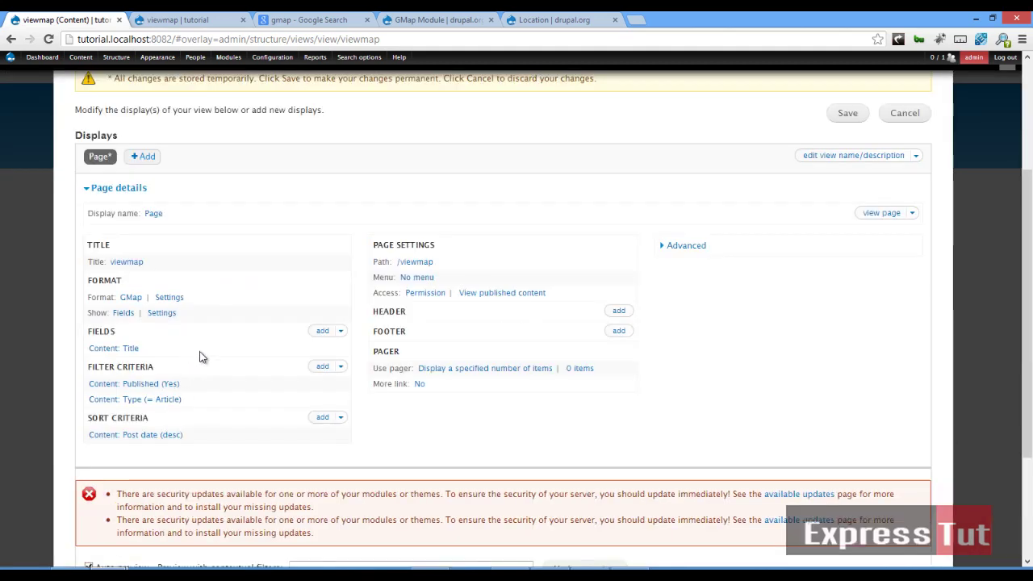
# Add the Content: Body field with its label turned off.
pyautogui.click(324, 332)
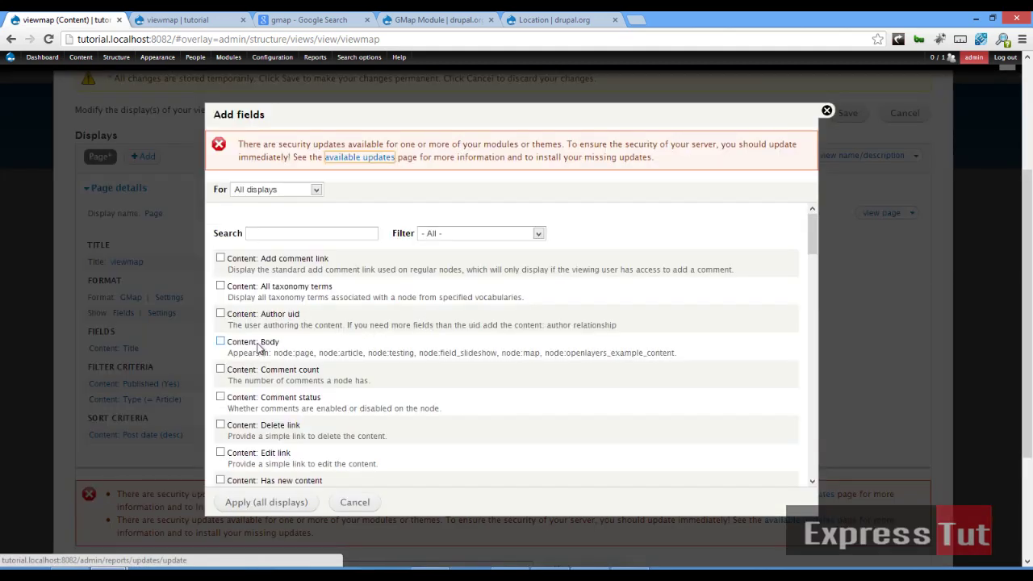
pyautogui.click(253, 344)
pyautogui.click(275, 507)
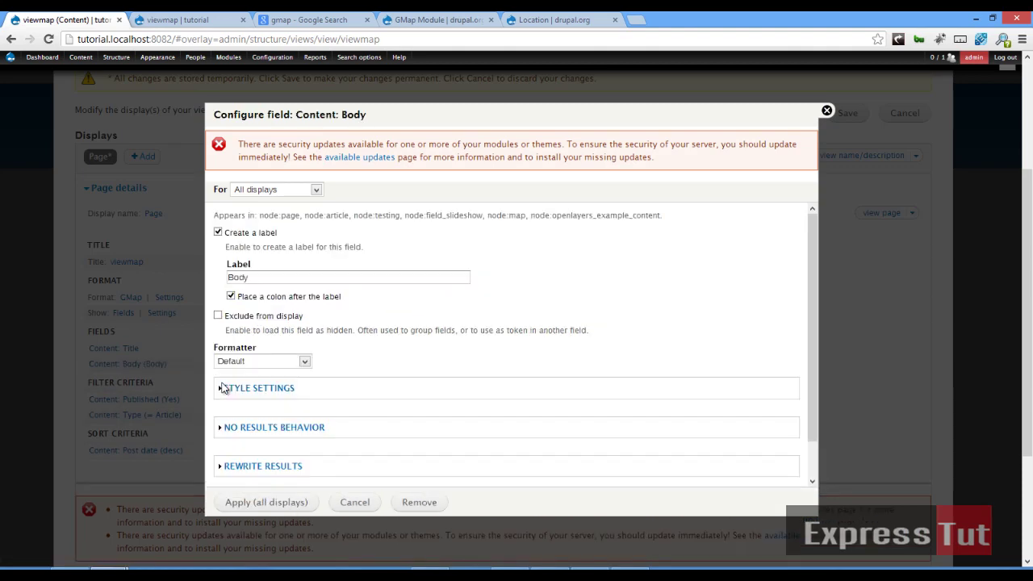
pyautogui.click(251, 234)
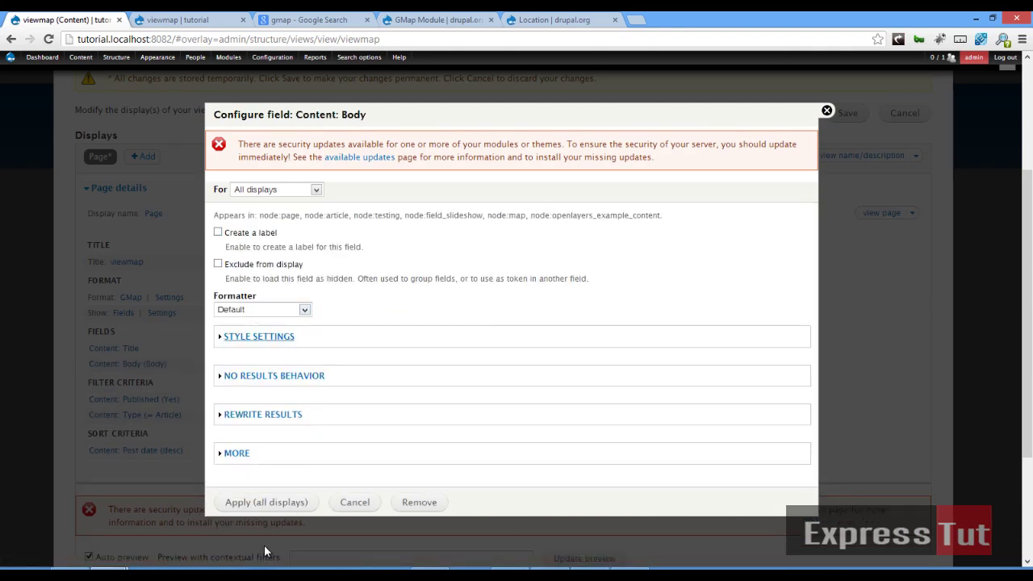
pyautogui.click(276, 502)
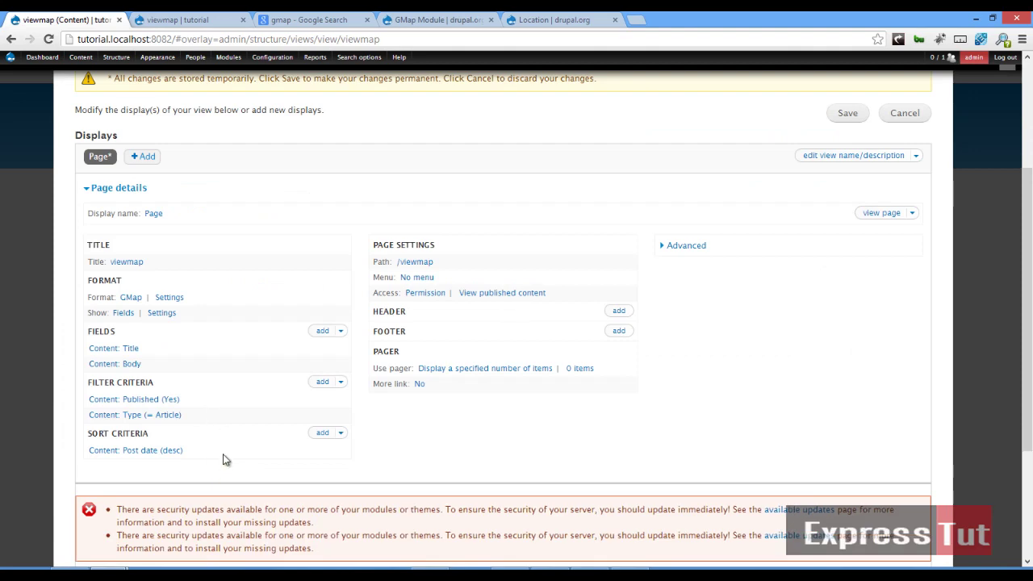
pyautogui.scroll(-2, 221, 457)
pyautogui.scroll(1, 221, 440)
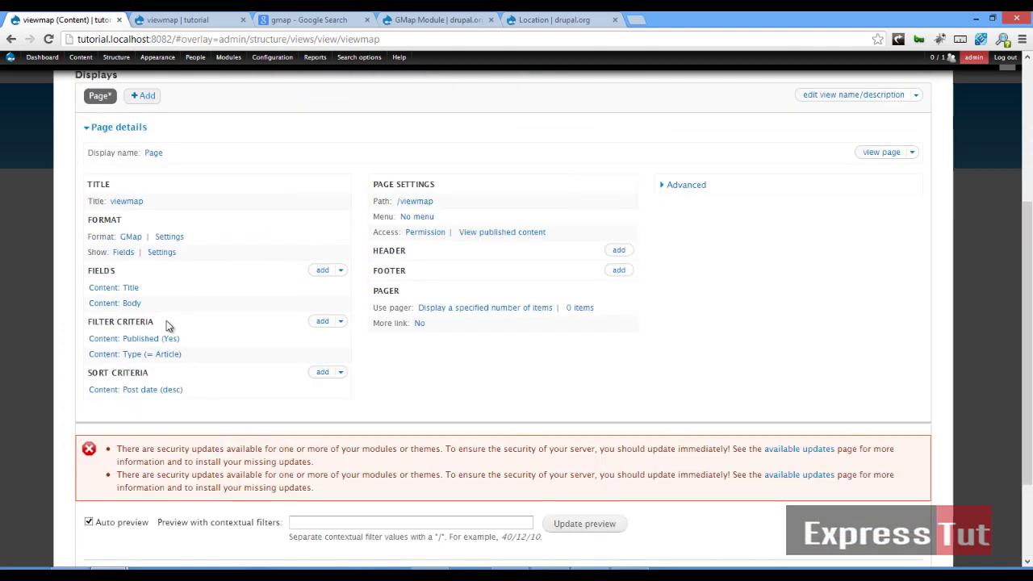
# Enable marker hover tooltips and Content: Body popup bubbles in the GMap format settings, then save.
pyautogui.click(173, 239)
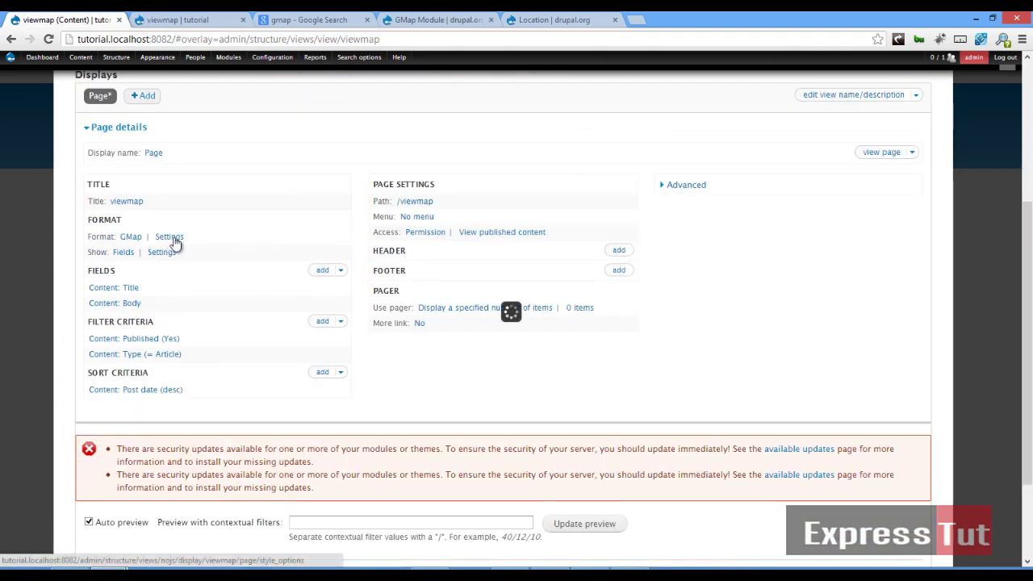
pyautogui.scroll(-4, 430, 348)
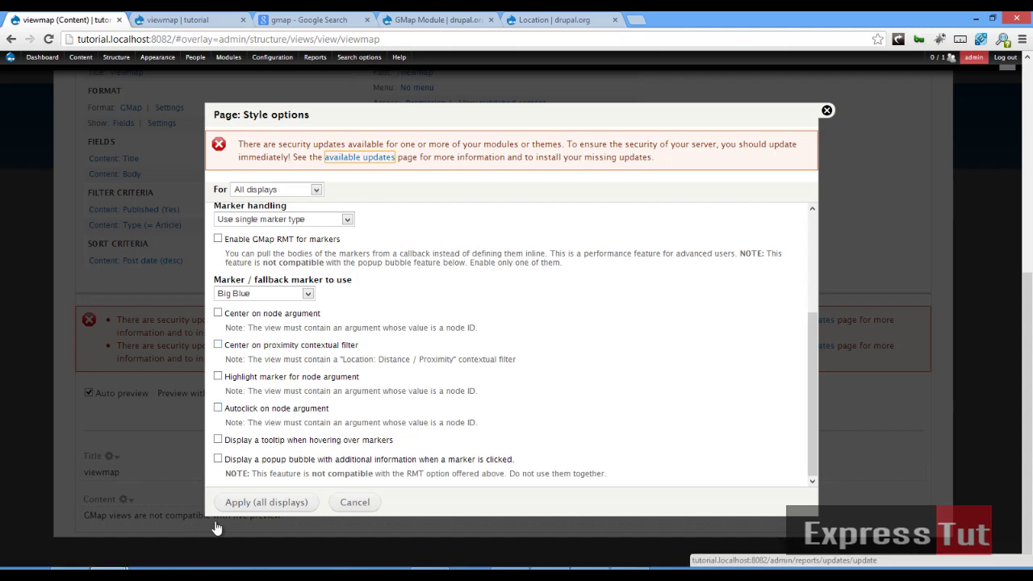
pyautogui.click(313, 446)
pyautogui.scroll(-1, 268, 468)
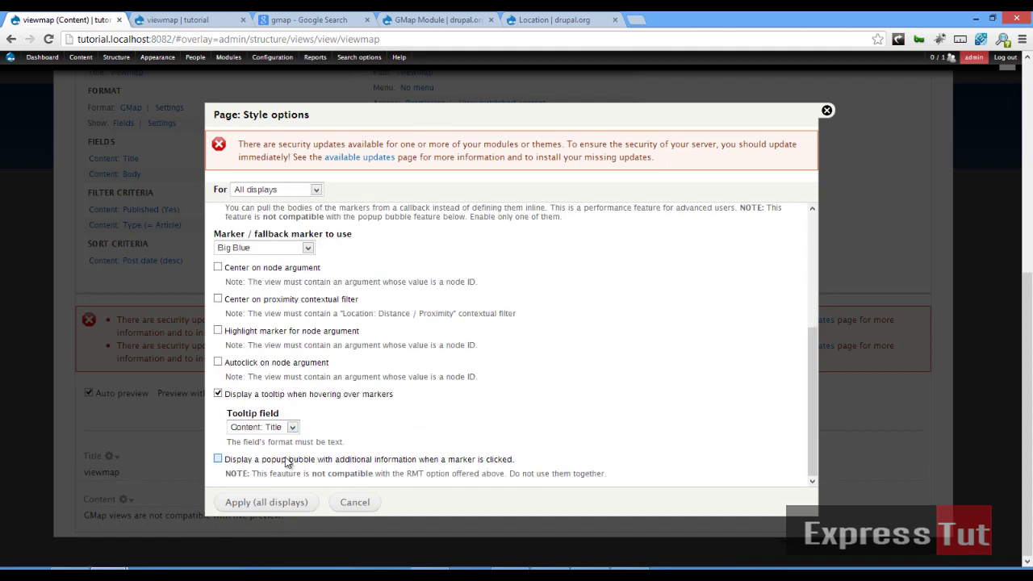
pyautogui.click(287, 461)
pyautogui.scroll(-1, 341, 440)
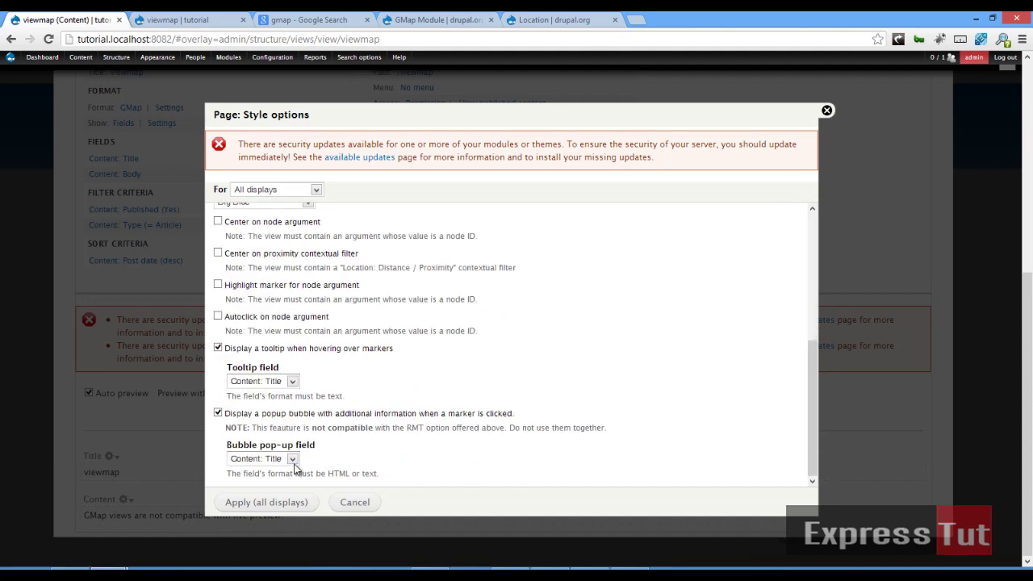
pyautogui.click(294, 459)
pyautogui.click(278, 482)
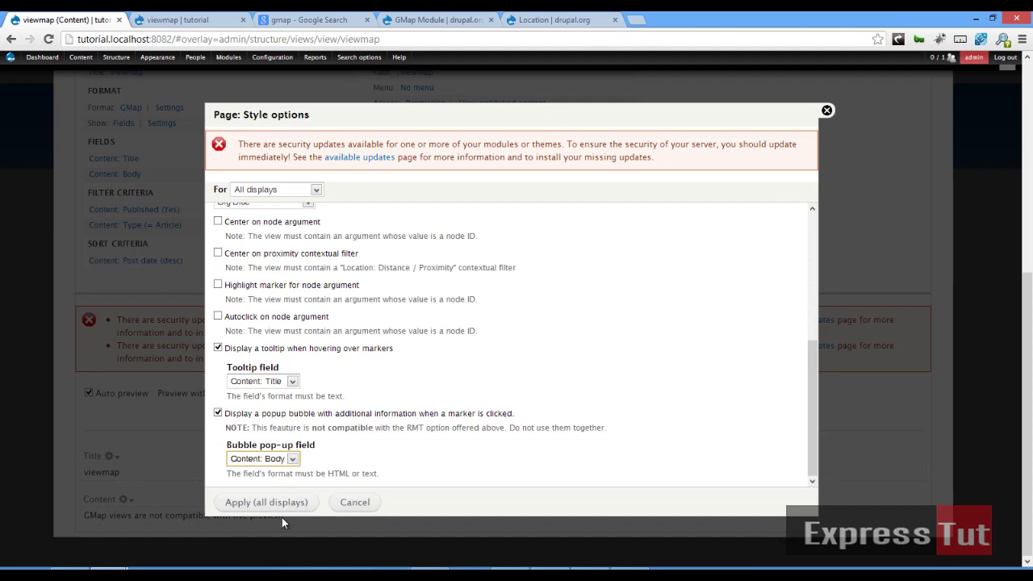
pyautogui.click(282, 502)
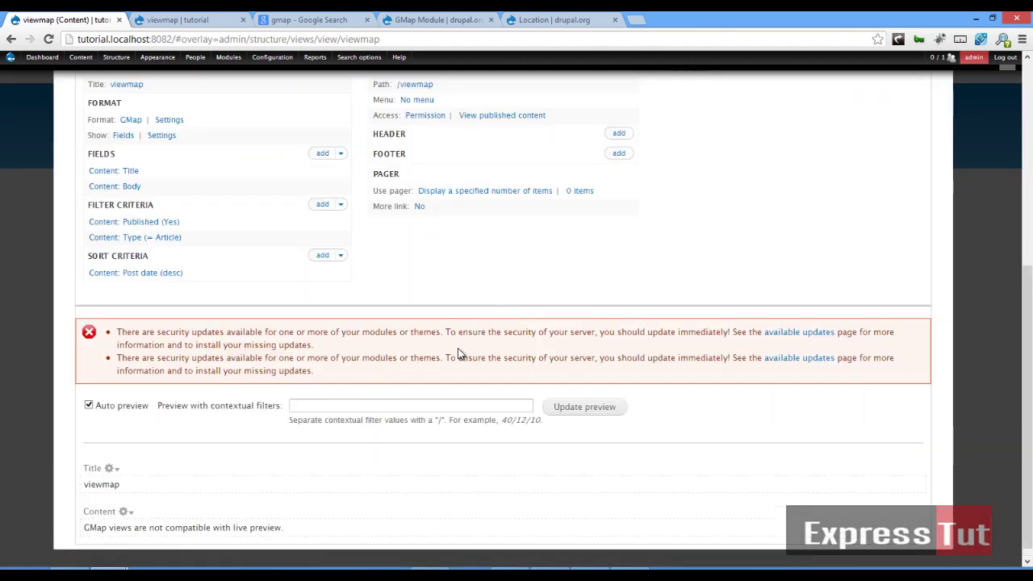
pyautogui.click(847, 310)
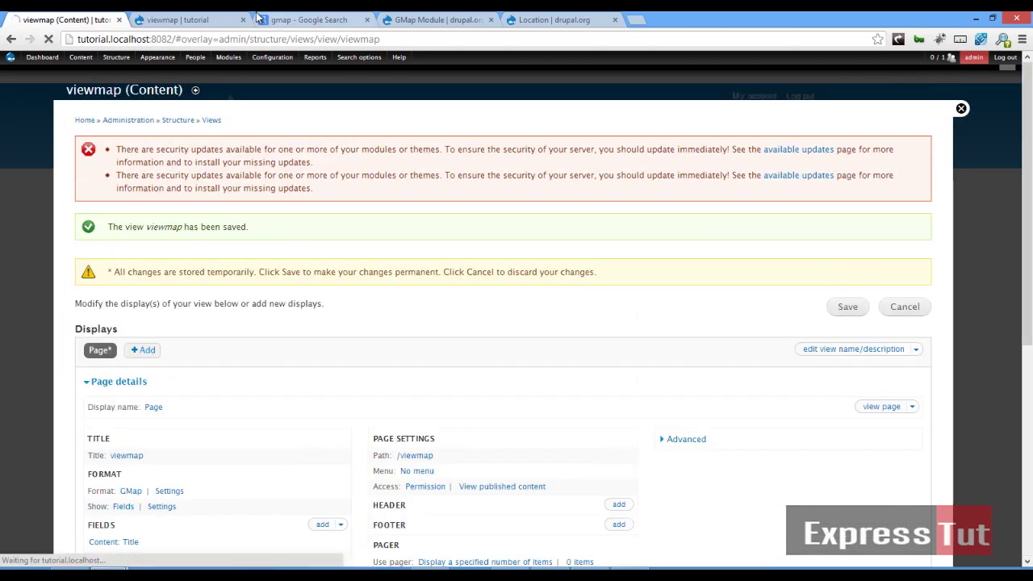
# Reload the viewmap map page in its browser tab.
pyautogui.click(214, 19)
pyautogui.click(50, 39)
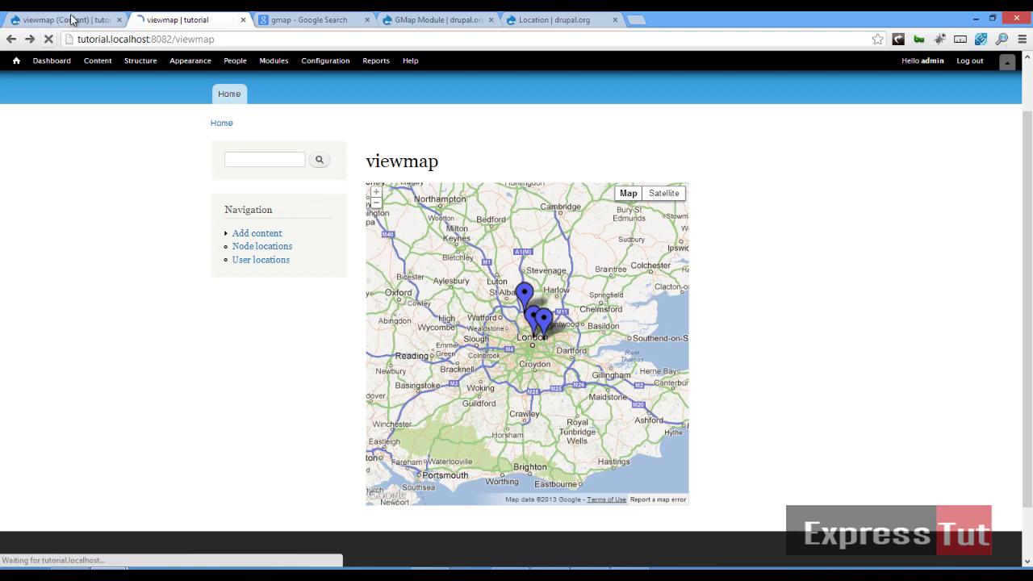
pyautogui.scroll(-1, 758, 379)
# Open and close the popup bubbles for the branch office 1 and branch office 2 markers.
pyautogui.moveTo(523, 325)
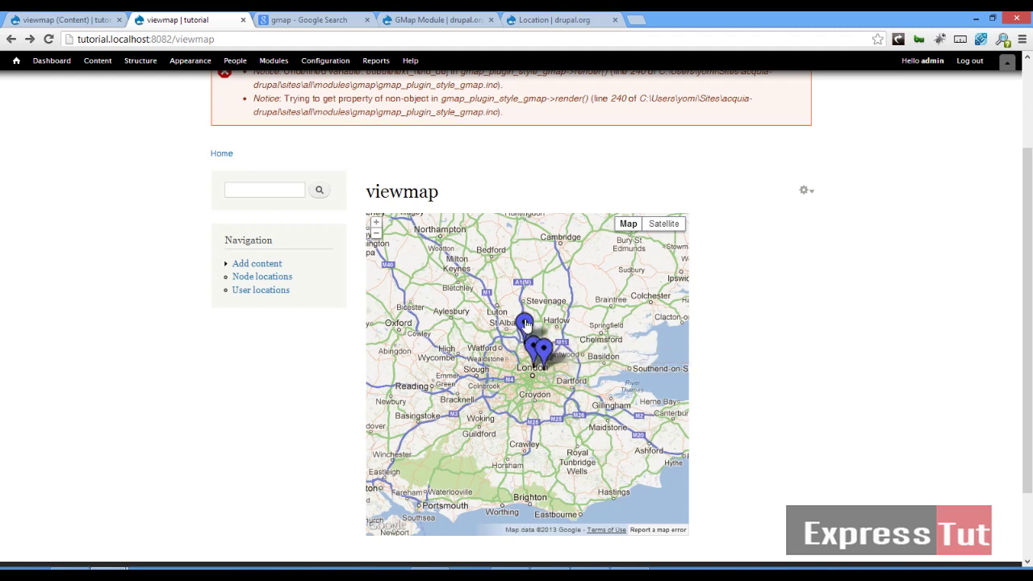
pyautogui.click(524, 326)
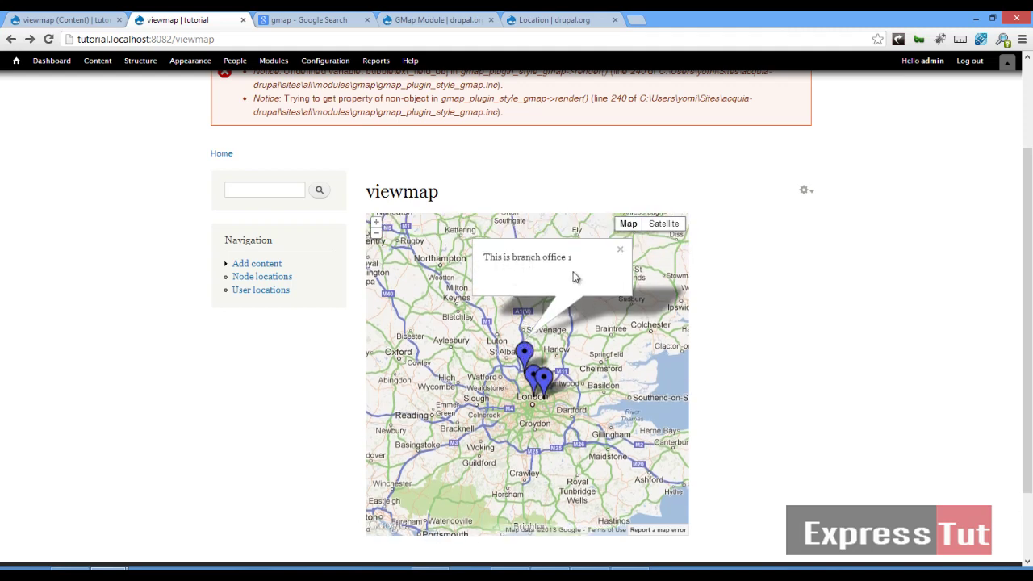
pyautogui.click(621, 252)
pyautogui.click(531, 378)
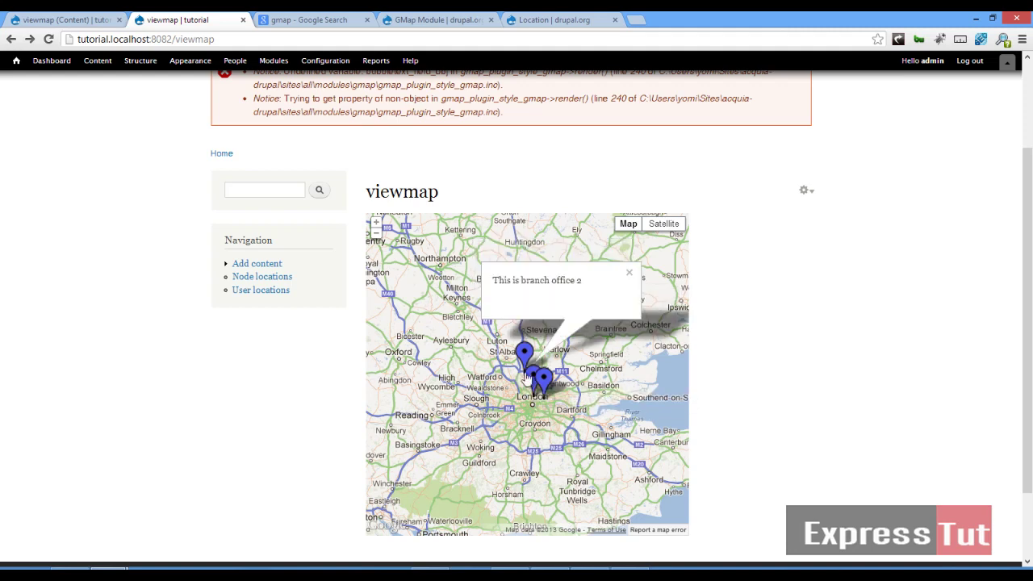
pyautogui.click(628, 272)
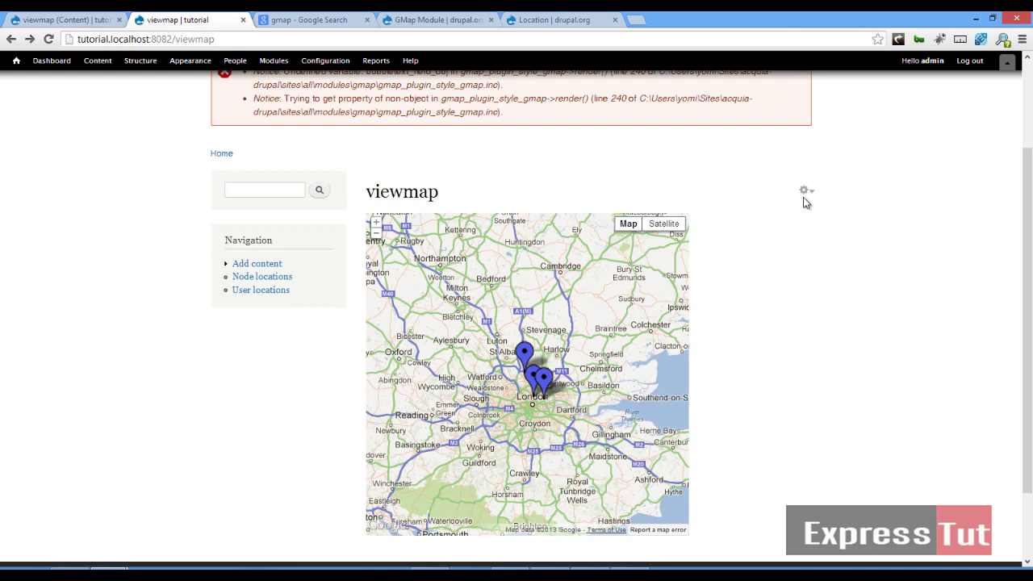
# Uncheck 'Link this field to the original piece of content' for Content: Title, apply, and save viewmap.
pyautogui.click(21, 18)
pyautogui.scroll(-3, 358, 387)
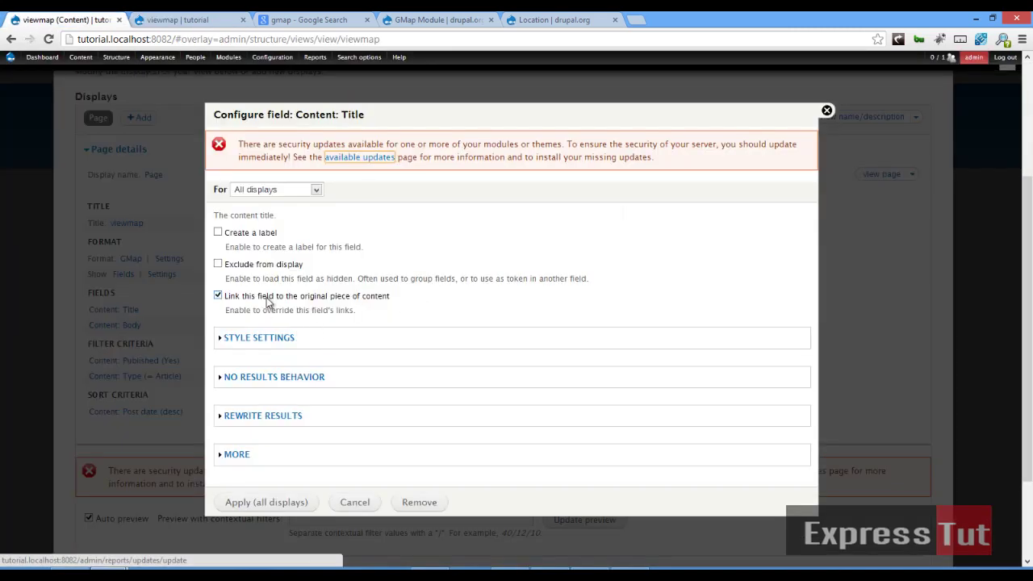
pyautogui.click(268, 299)
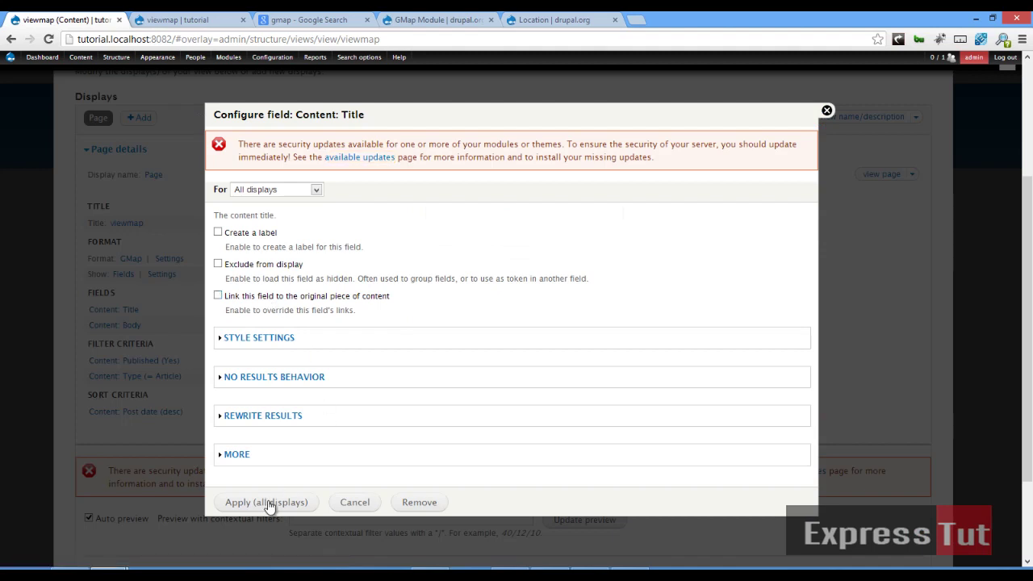
pyautogui.click(269, 504)
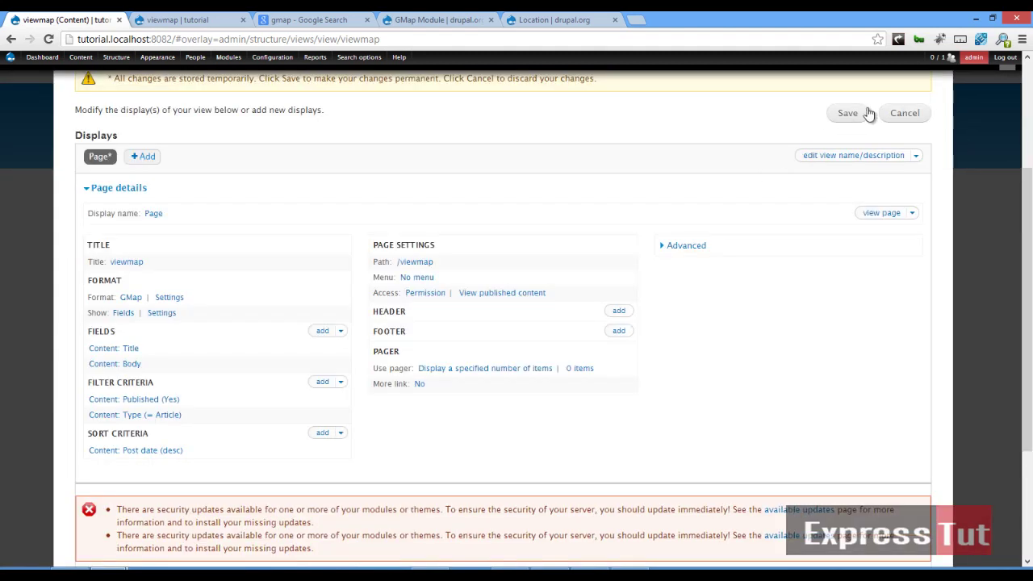
pyautogui.click(849, 118)
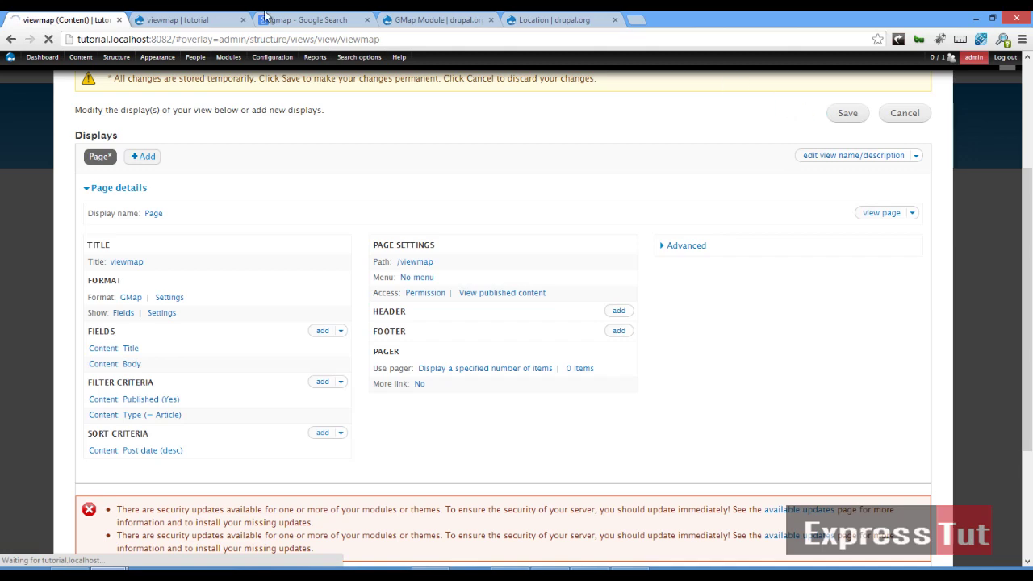
pyautogui.click(198, 17)
# Reload the /viewmap page to check the London-area markers show plain tooltips like 'Branch 3'.
pyautogui.click(50, 40)
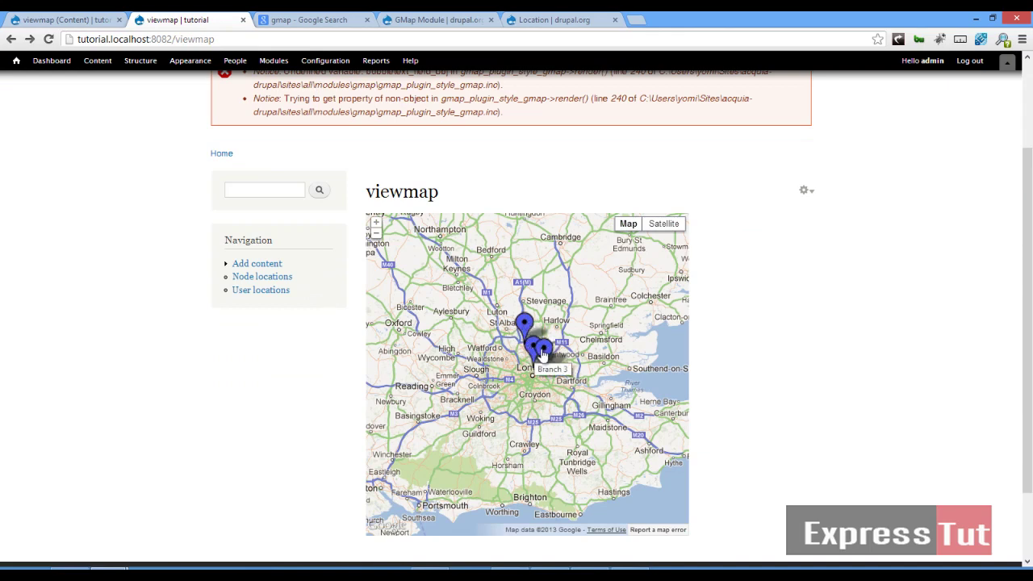
pyautogui.scroll(-2, 767, 269)
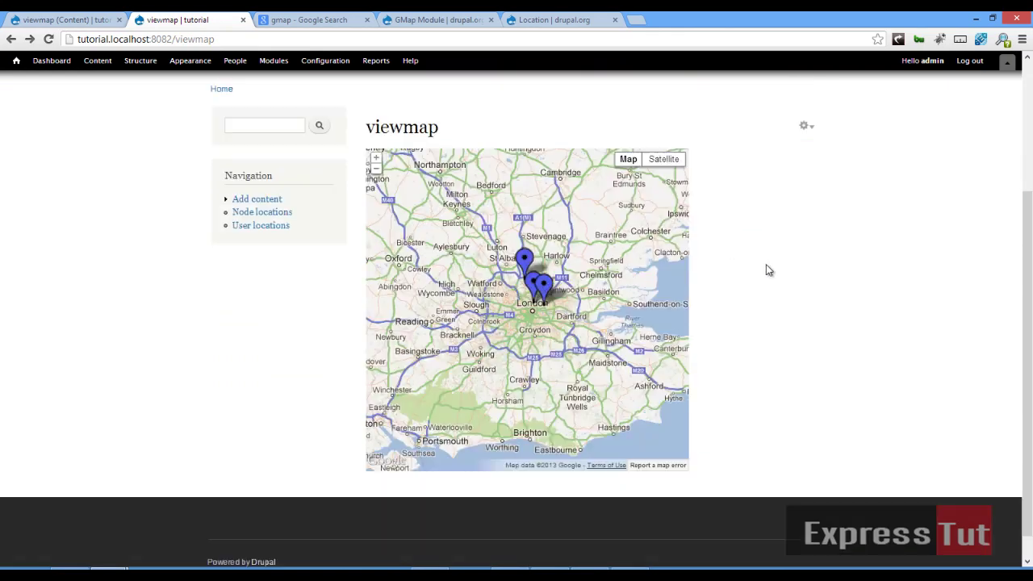